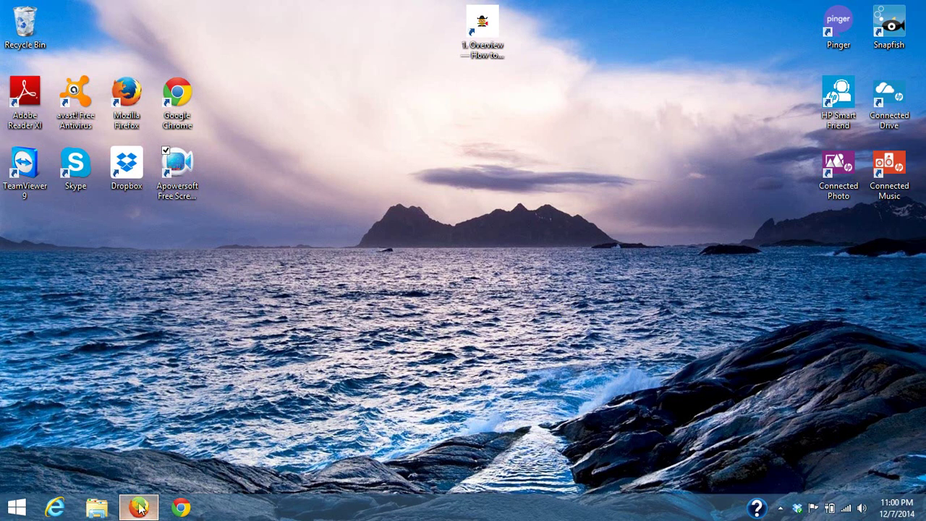
Step: Restore the Media Library and filter it to Images, then to the 34 Unattached items
{"action": "mouse_move", "coordinate": [139, 507]}
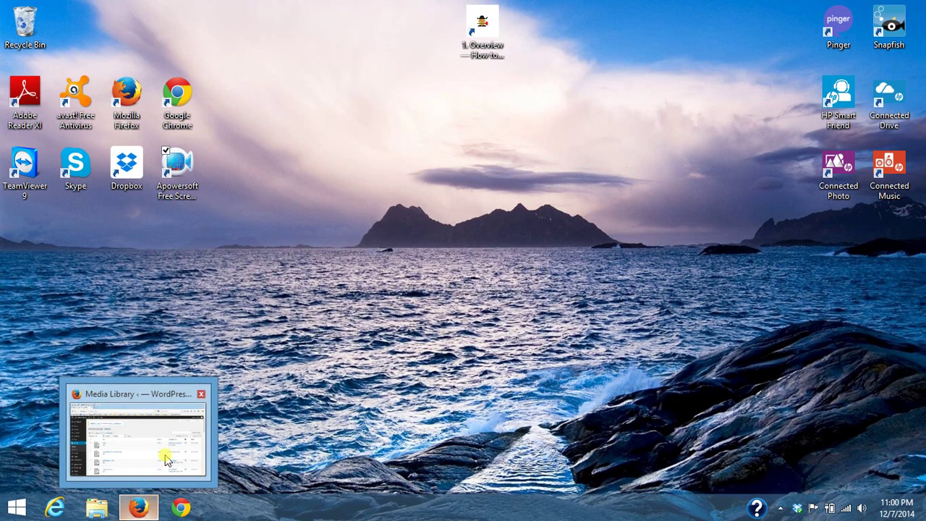
{"action": "left_click", "coordinate": [142, 508]}
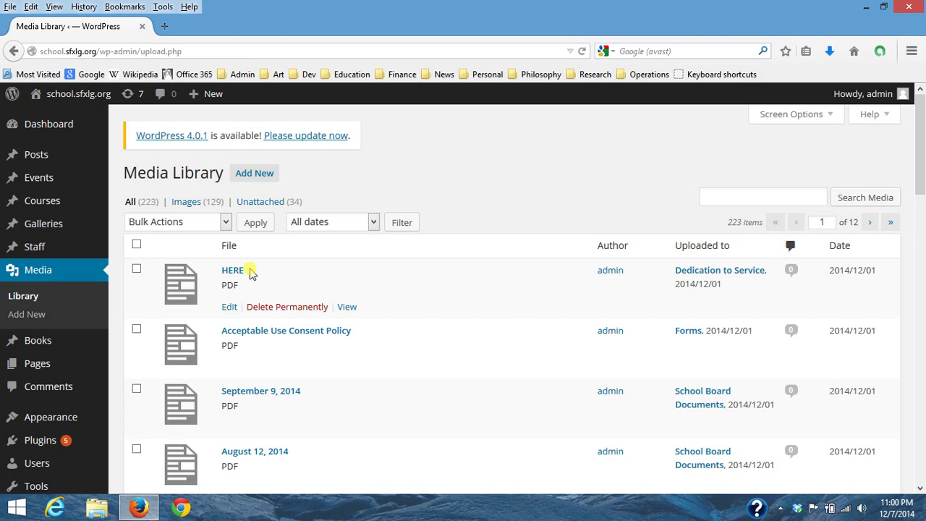
{"action": "left_click", "coordinate": [191, 203]}
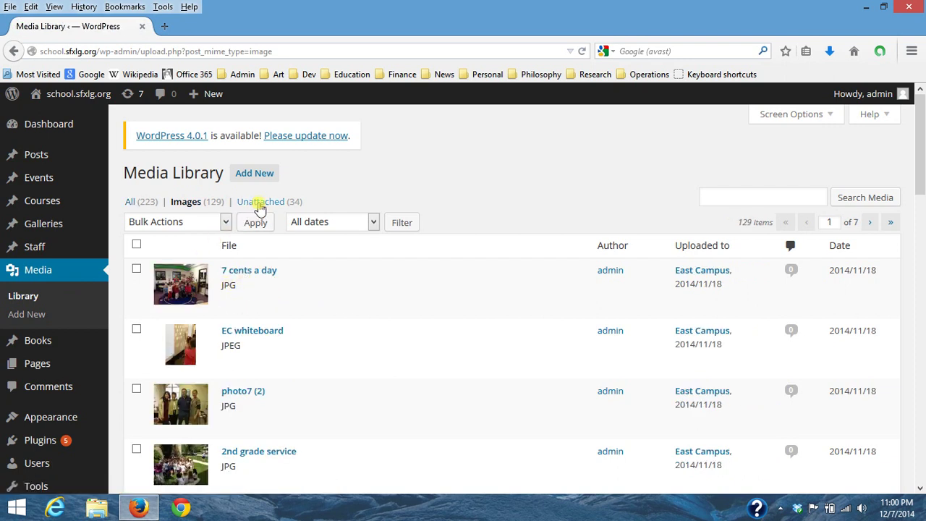
{"action": "left_click", "coordinate": [260, 205]}
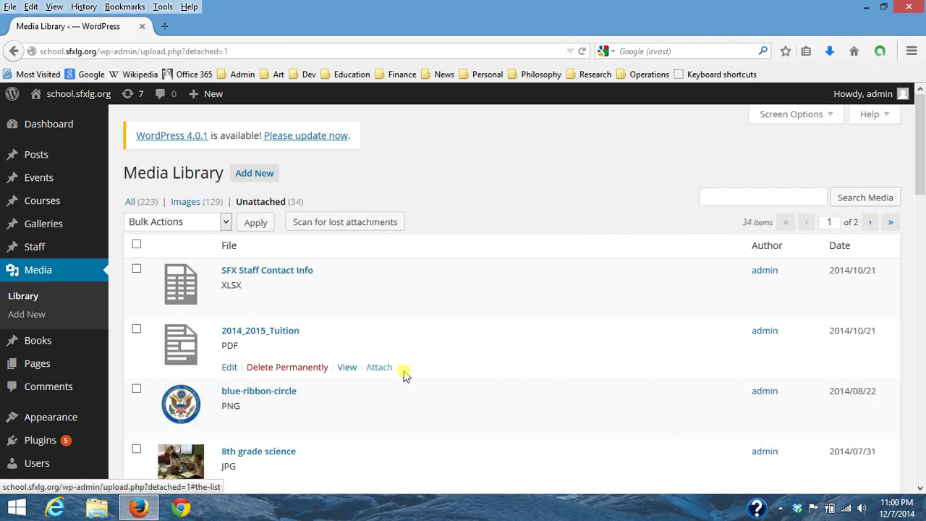
{"action": "scroll", "coordinate": [451, 379], "scroll_direction": "down", "scroll_amount": 2}
{"action": "scroll", "coordinate": [450, 378], "scroll_direction": "down", "scroll_amount": 1}
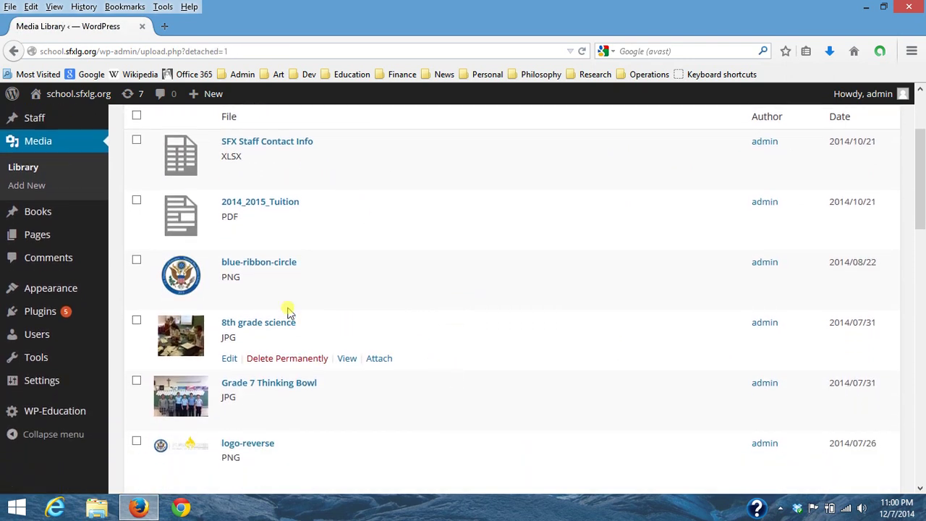
Step: Open the 8th grade science photo's Edit Media page and launch its image editor
{"action": "left_click", "coordinate": [228, 358]}
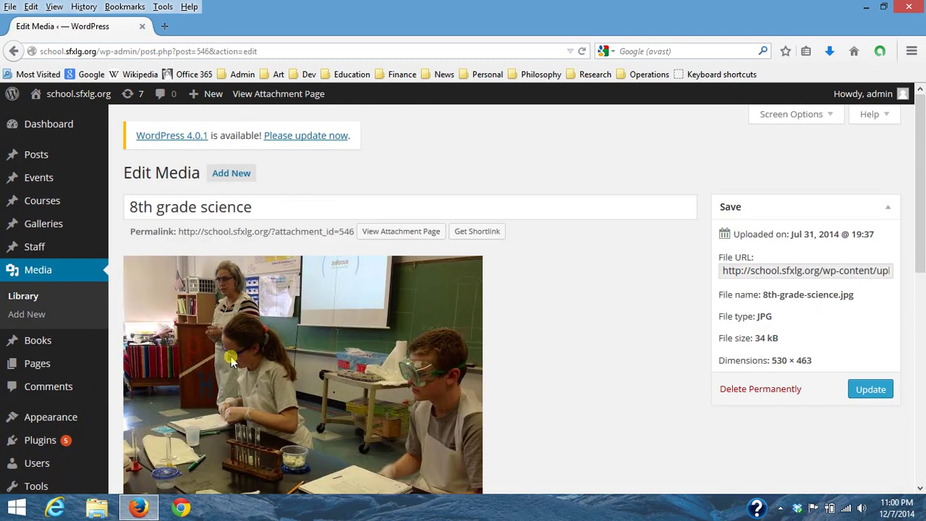
{"action": "scroll", "coordinate": [605, 372], "scroll_direction": "down", "scroll_amount": 3}
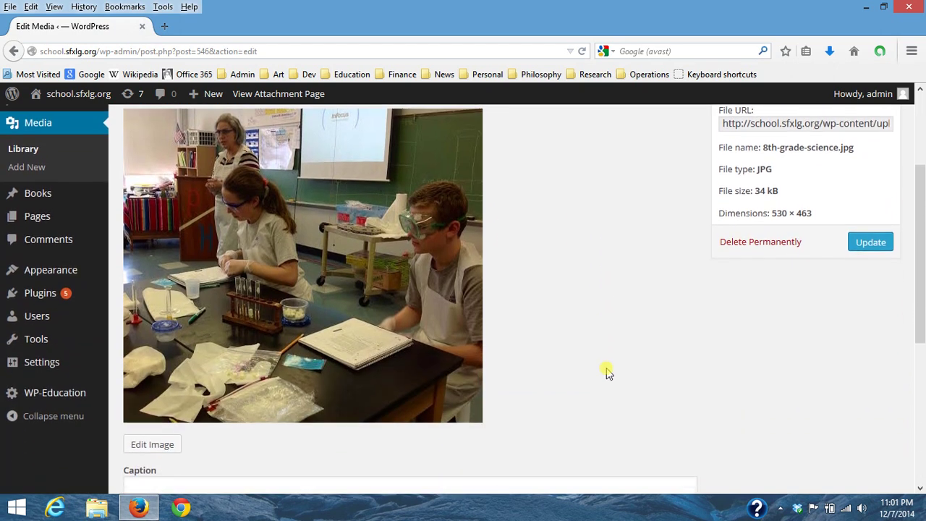
{"action": "scroll", "coordinate": [246, 434], "scroll_direction": "down", "scroll_amount": 2}
{"action": "left_click", "coordinate": [154, 335]}
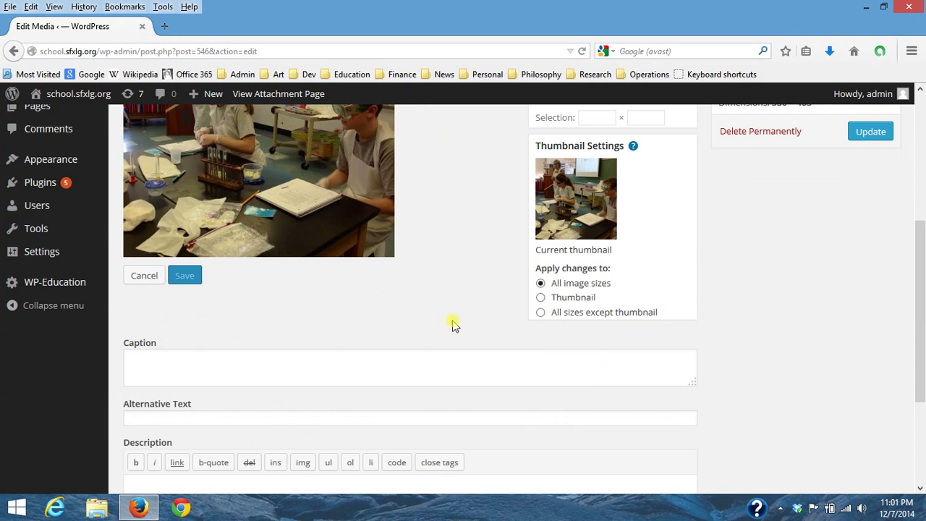
{"action": "scroll", "coordinate": [467, 326], "scroll_direction": "up", "scroll_amount": 4}
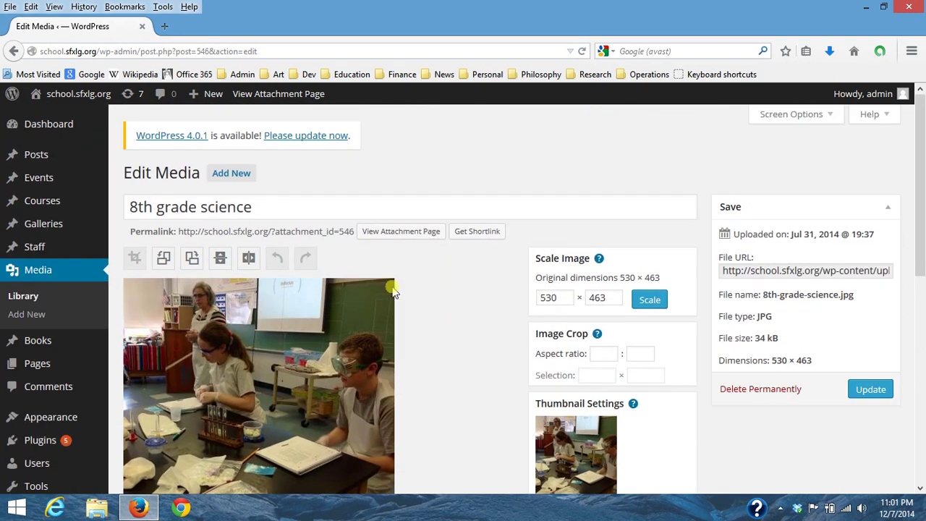
{"action": "scroll", "coordinate": [376, 281], "scroll_direction": "down", "scroll_amount": 1}
{"action": "scroll", "coordinate": [376, 281], "scroll_direction": "down", "scroll_amount": 1}
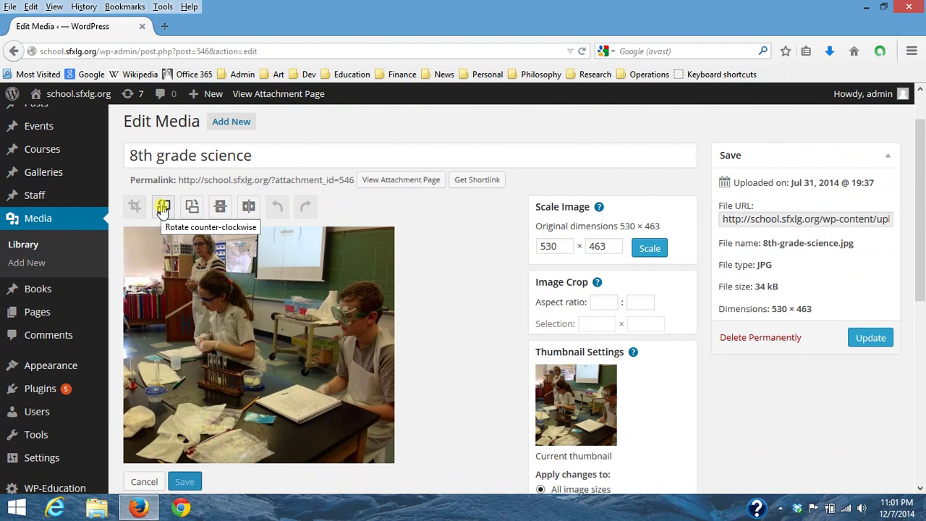
{"action": "left_click", "coordinate": [162, 208]}
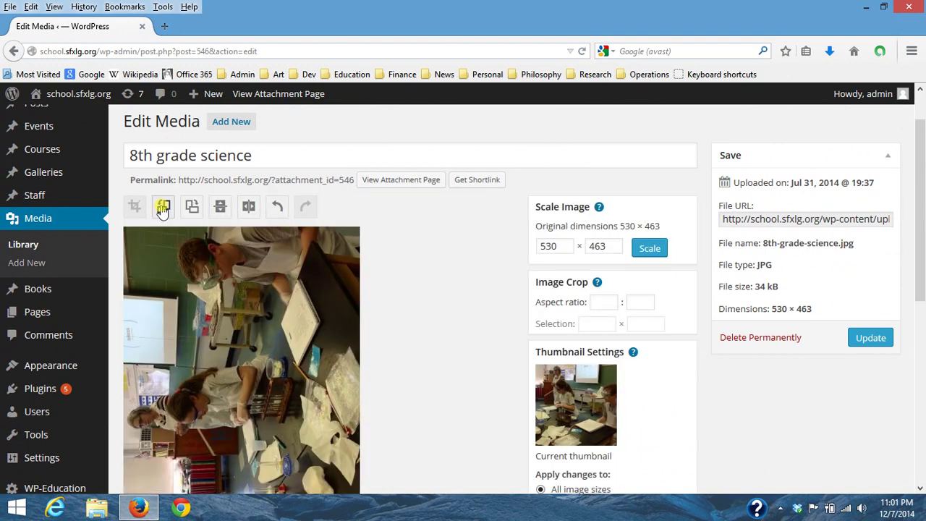
{"action": "left_click", "coordinate": [192, 207]}
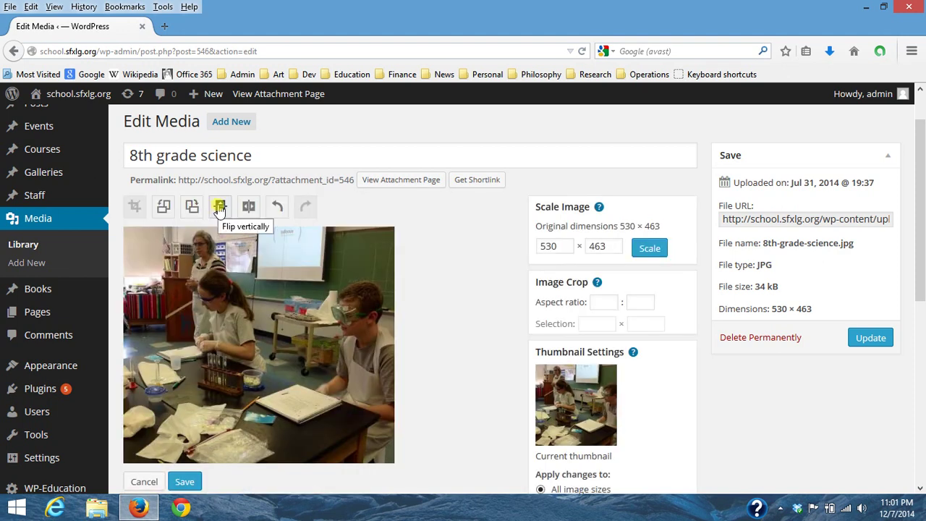
{"action": "left_click", "coordinate": [220, 208]}
{"action": "left_click", "coordinate": [220, 207]}
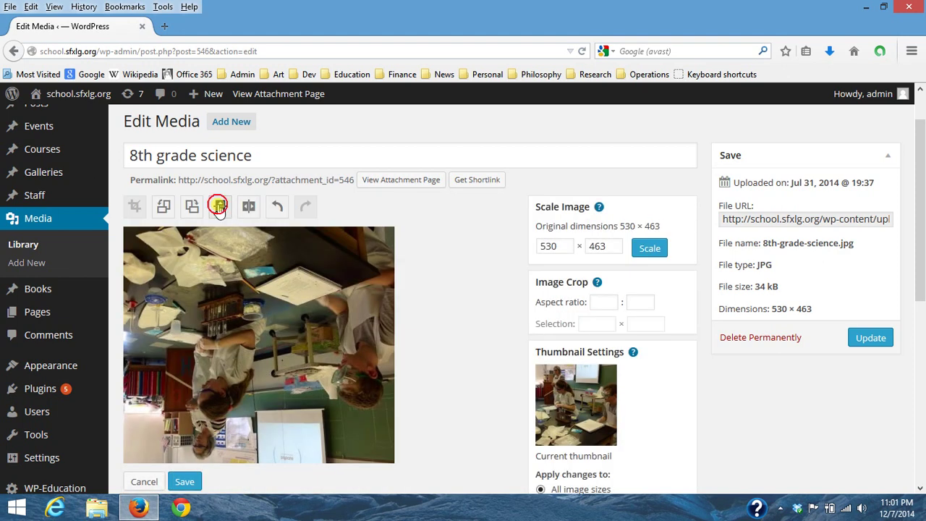
{"action": "left_click", "coordinate": [246, 208]}
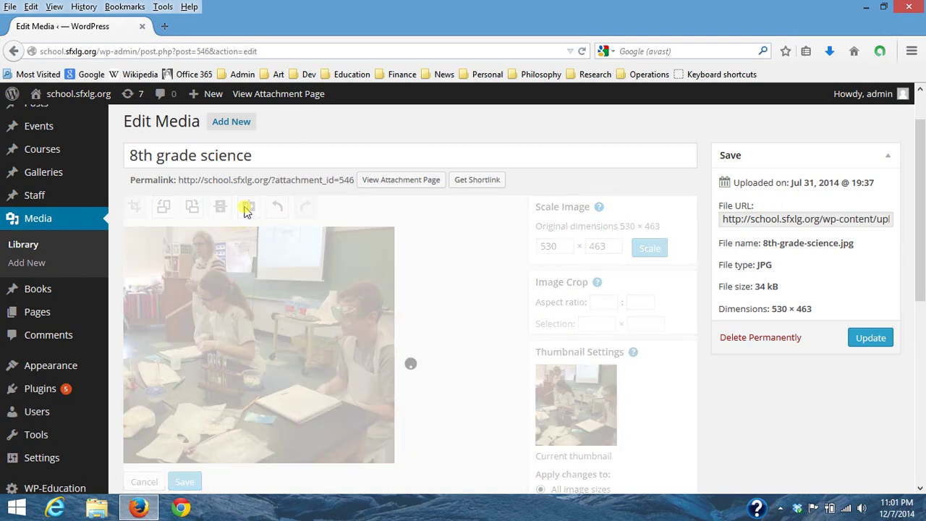
{"action": "left_click", "coordinate": [246, 208]}
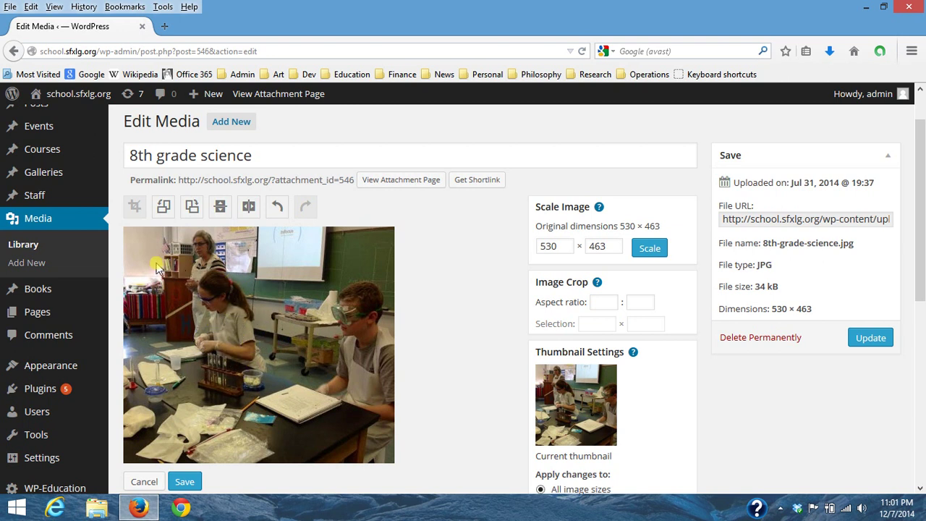
Step: Crop the science photo to the girl with the test tubes and save it
{"action": "left_click_drag", "start_coordinate": [155, 264], "coordinate": [297, 420]}
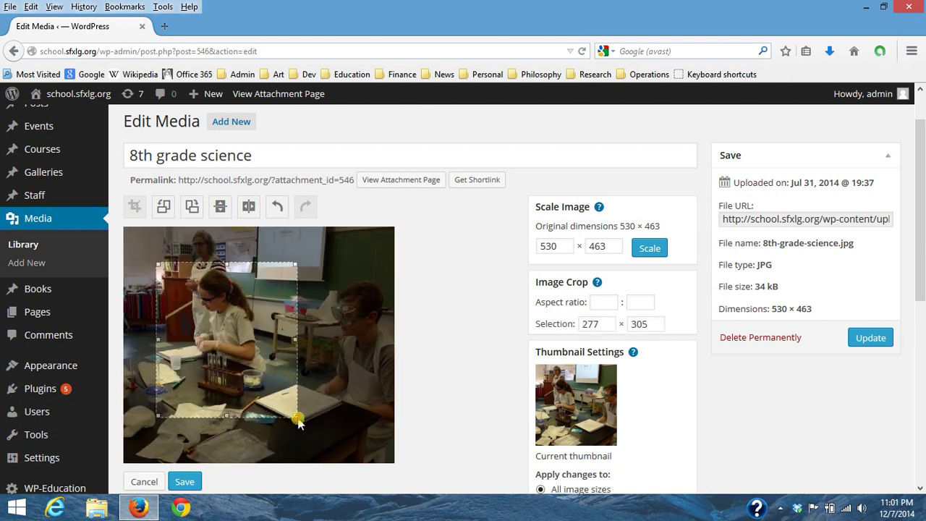
{"action": "left_click", "coordinate": [135, 209]}
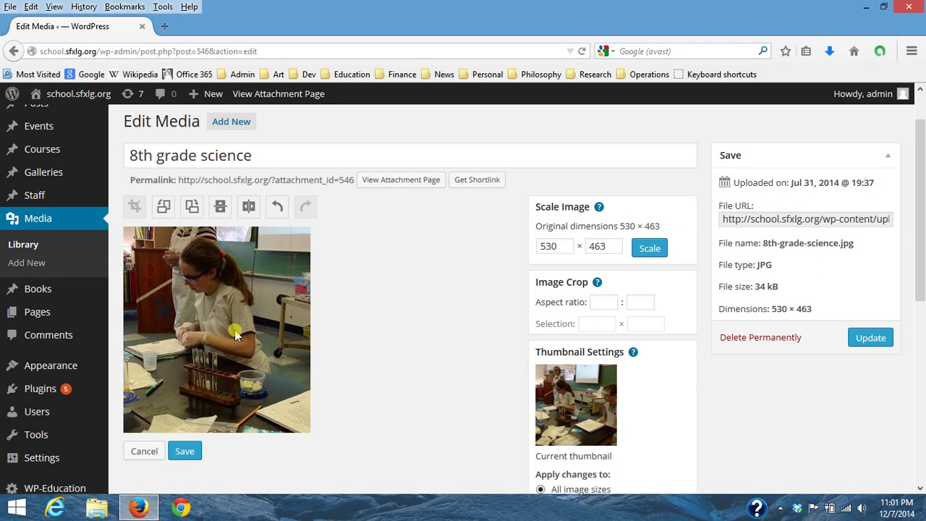
{"action": "left_click", "coordinate": [186, 451]}
Step: Undo the crop, set the scale width to 265 (265 × 231), and dismiss the warning
{"action": "left_click", "coordinate": [280, 209]}
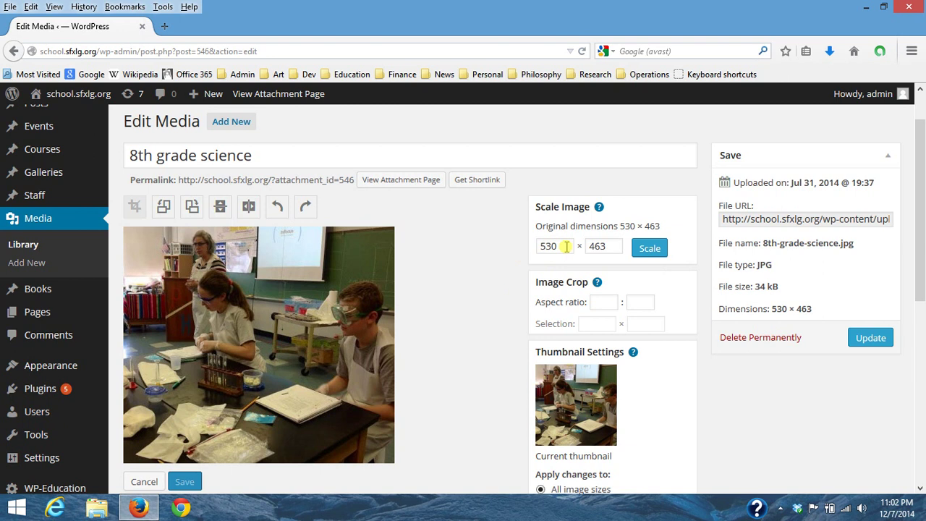
{"action": "left_click", "coordinate": [561, 248]}
{"action": "left_click_drag", "start_coordinate": [561, 248], "coordinate": [528, 248]}
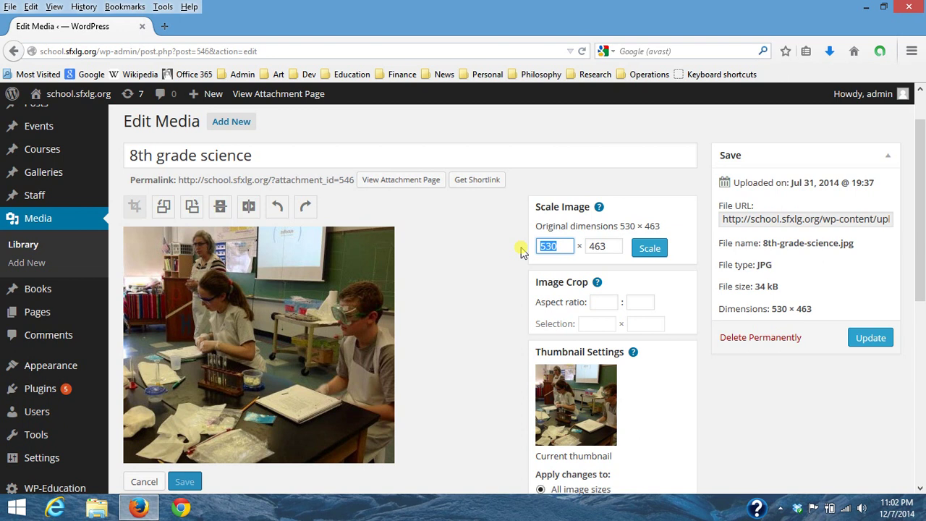
{"action": "type", "text": "265"}
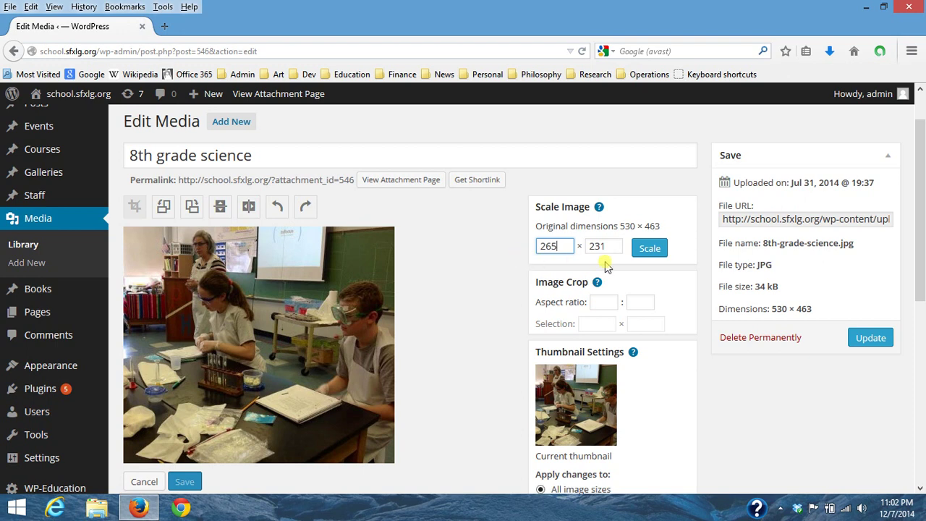
{"action": "left_click", "coordinate": [648, 250]}
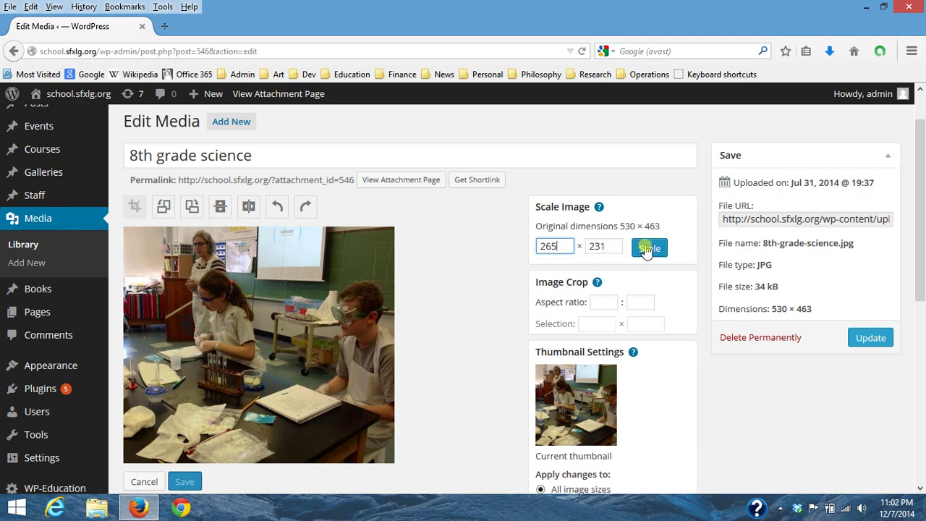
{"action": "left_click", "coordinate": [648, 248]}
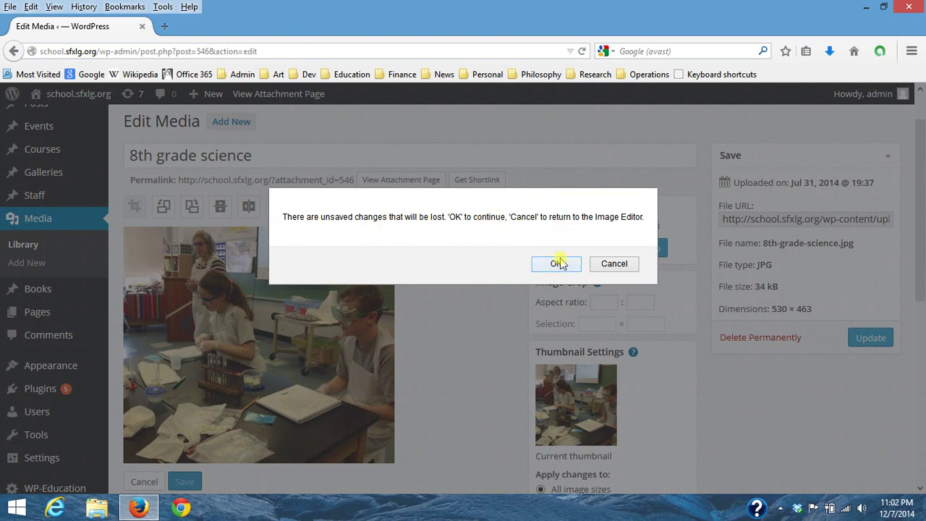
{"action": "left_click", "coordinate": [614, 264]}
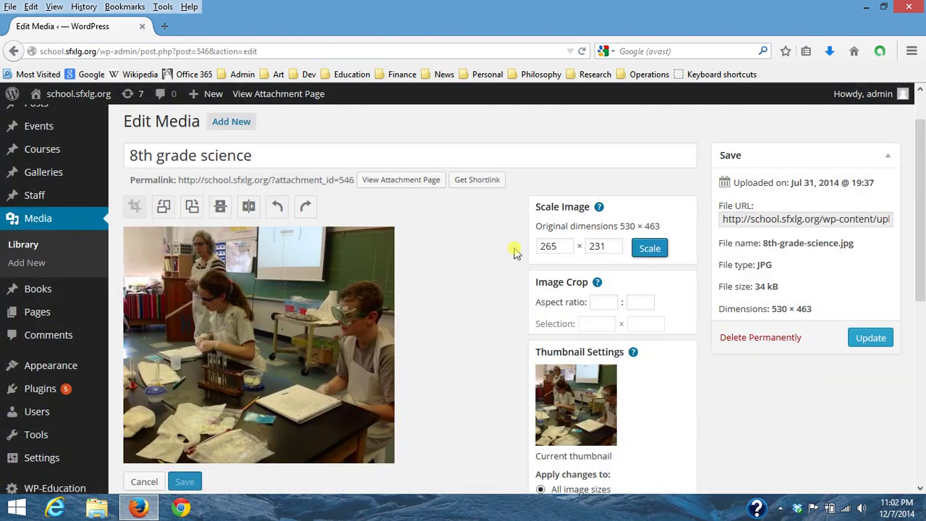
{"action": "scroll", "coordinate": [451, 306], "scroll_direction": "down", "scroll_amount": 3}
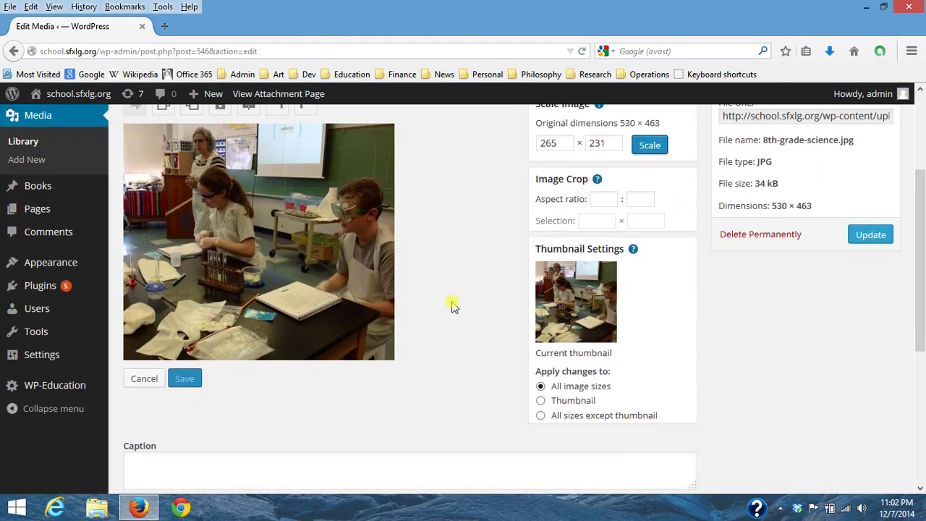
Step: Close the image editor, discarding the unsaved image changes
{"action": "left_click", "coordinate": [142, 378]}
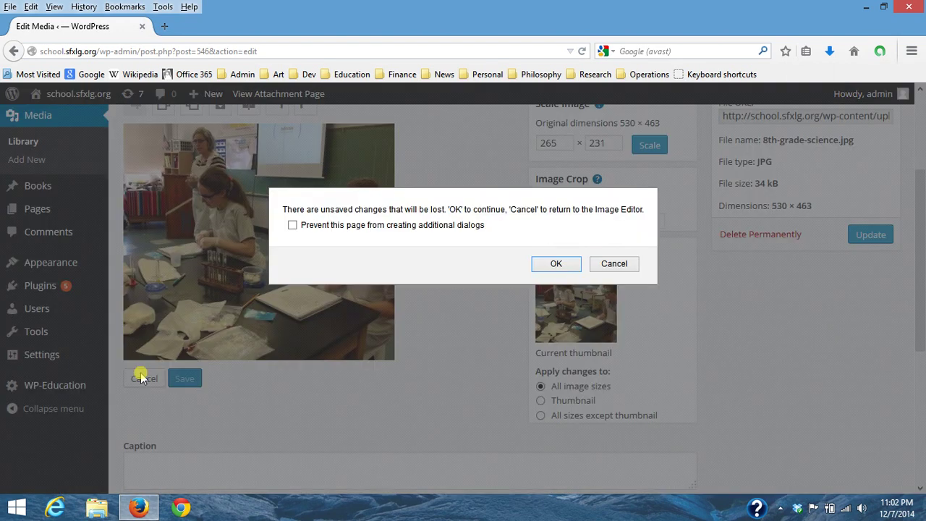
{"action": "left_click", "coordinate": [554, 265]}
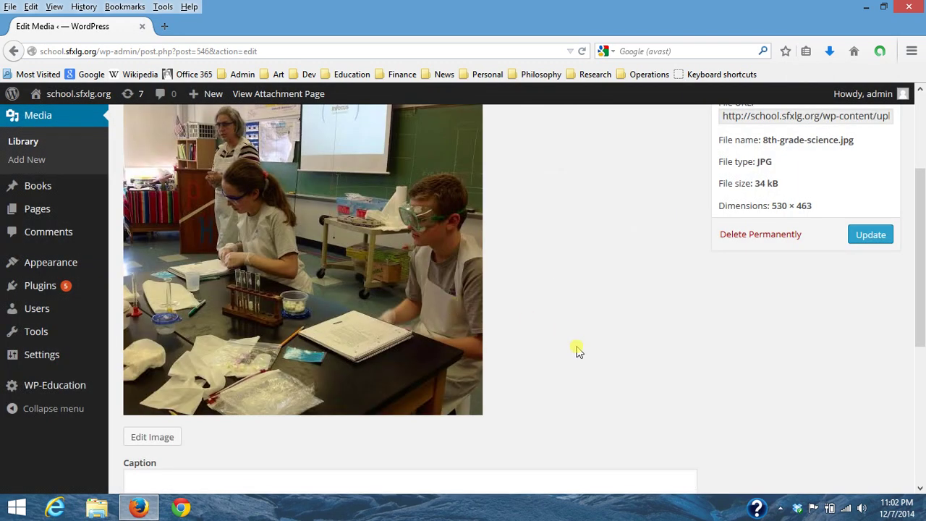
{"action": "scroll", "coordinate": [579, 349], "scroll_direction": "up", "scroll_amount": 3}
{"action": "scroll", "coordinate": [577, 351], "scroll_direction": "down", "scroll_amount": 2}
Step: Reopen the image editor and scale the photo to width 265 (265 × 231)
{"action": "left_click", "coordinate": [170, 464]}
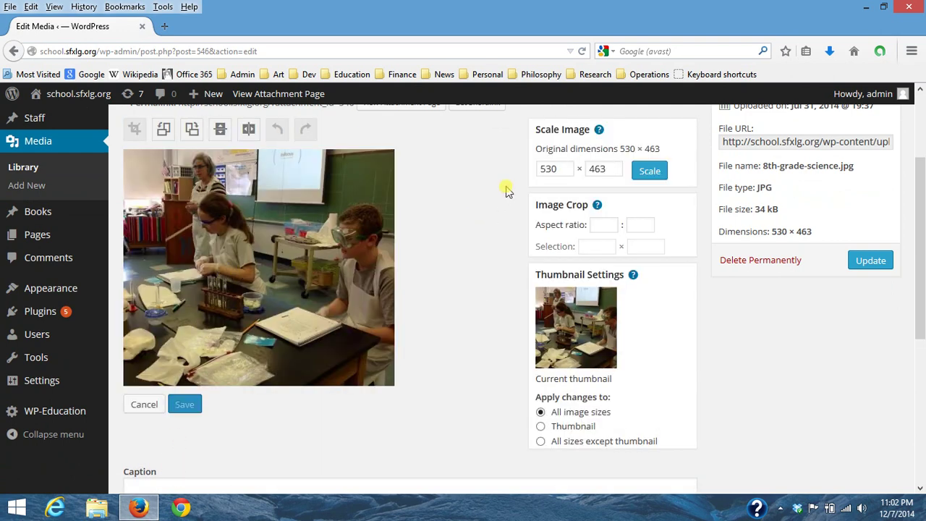
{"action": "double_click", "coordinate": [563, 169]}
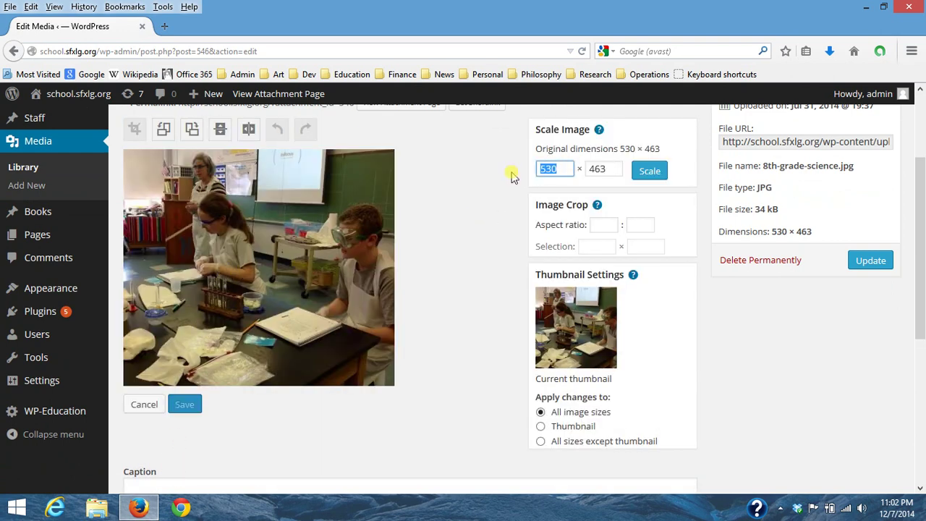
{"action": "type", "text": "265"}
{"action": "left_click", "coordinate": [650, 171]}
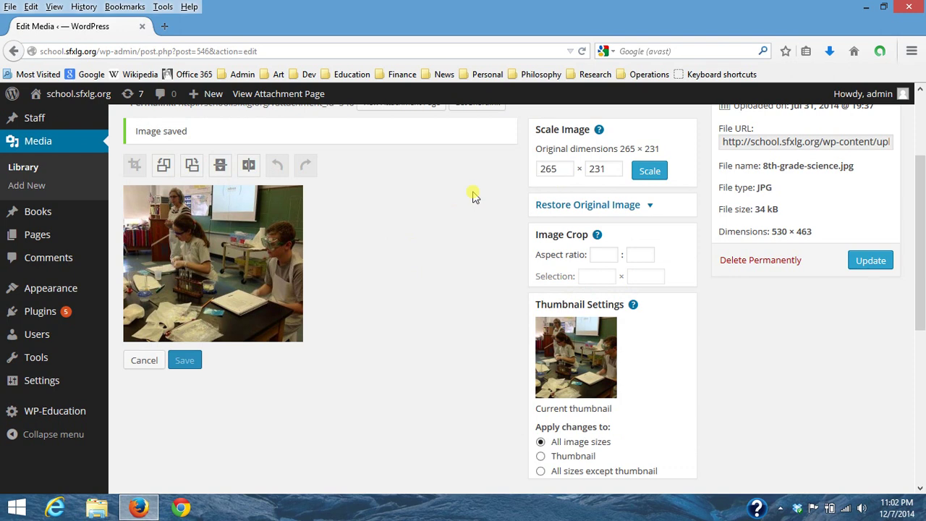
{"action": "left_click", "coordinate": [136, 359]}
{"action": "scroll", "coordinate": [554, 362], "scroll_direction": "down", "scroll_amount": 3}
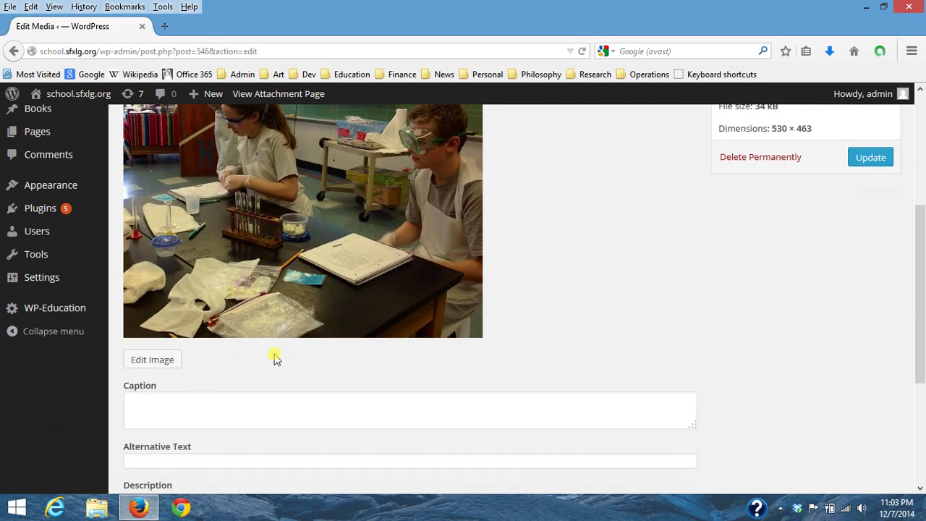
{"action": "left_click", "coordinate": [152, 360]}
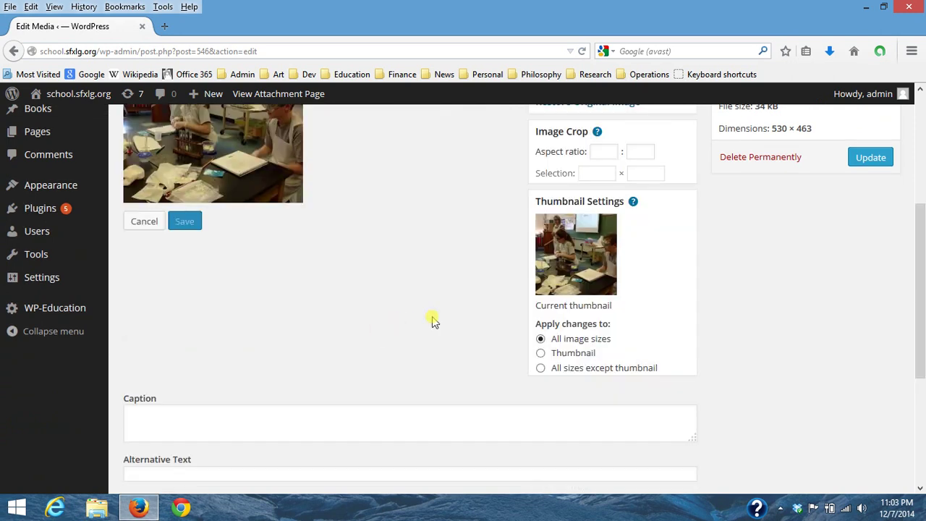
{"action": "scroll", "coordinate": [434, 315], "scroll_direction": "up", "scroll_amount": 2}
{"action": "scroll", "coordinate": [454, 311], "scroll_direction": "up", "scroll_amount": 2}
{"action": "scroll", "coordinate": [454, 311], "scroll_direction": "down", "scroll_amount": 2}
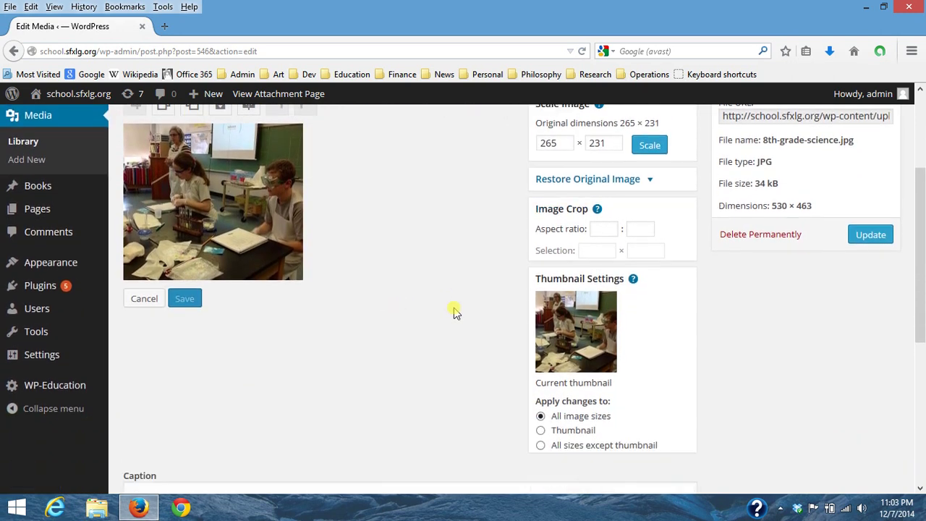
{"action": "scroll", "coordinate": [454, 311], "scroll_direction": "up", "scroll_amount": 2}
{"action": "left_click", "coordinate": [606, 307]}
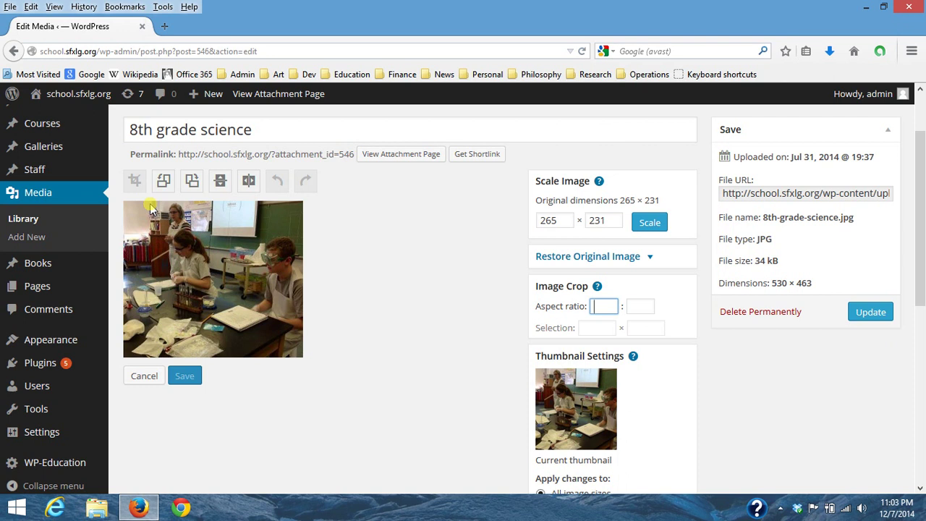
Step: Draw a crop box on the photo's left side with aspect ratio 1:1, then 3:2
{"action": "left_click_drag", "start_coordinate": [155, 210], "coordinate": [228, 349]}
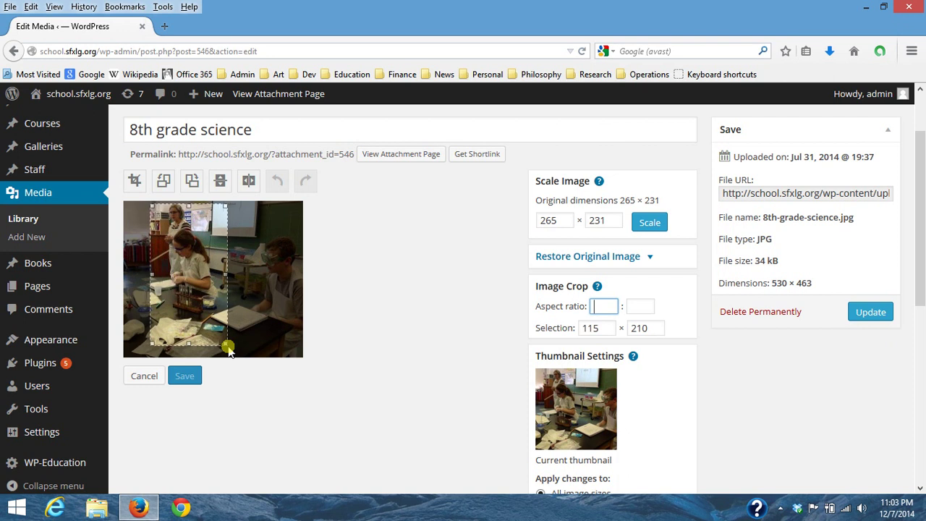
{"action": "left_click", "coordinate": [604, 306]}
{"action": "type", "text": "1"}
{"action": "left_click", "coordinate": [649, 303]}
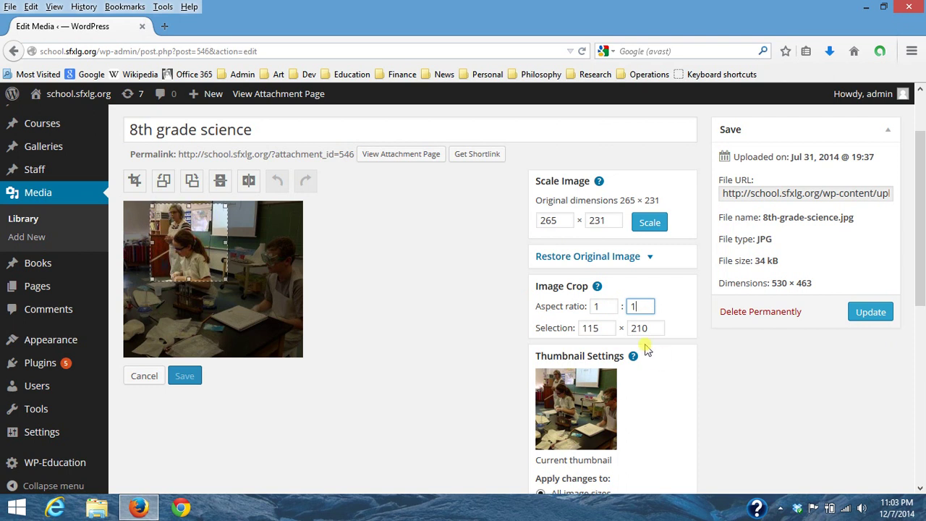
{"action": "double_click", "coordinate": [604, 306]}
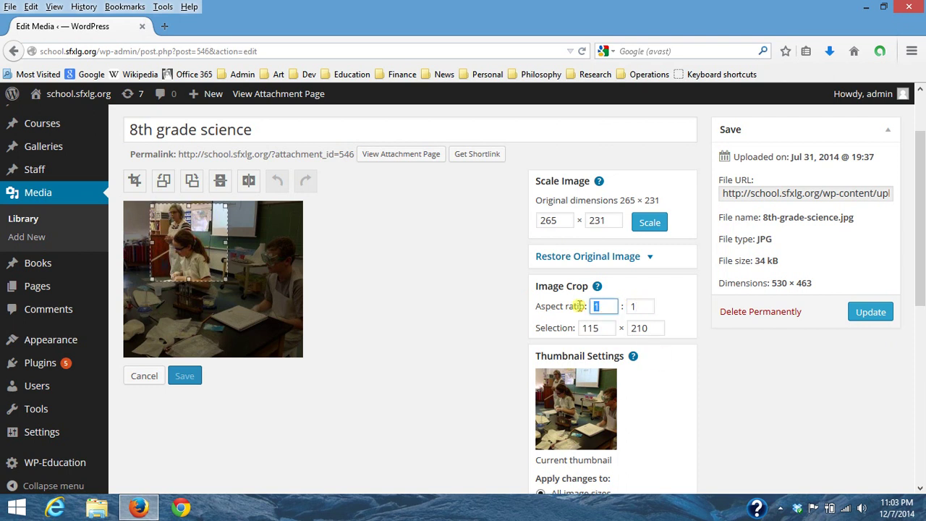
{"action": "type", "text": "3"}
{"action": "double_click", "coordinate": [639, 306]}
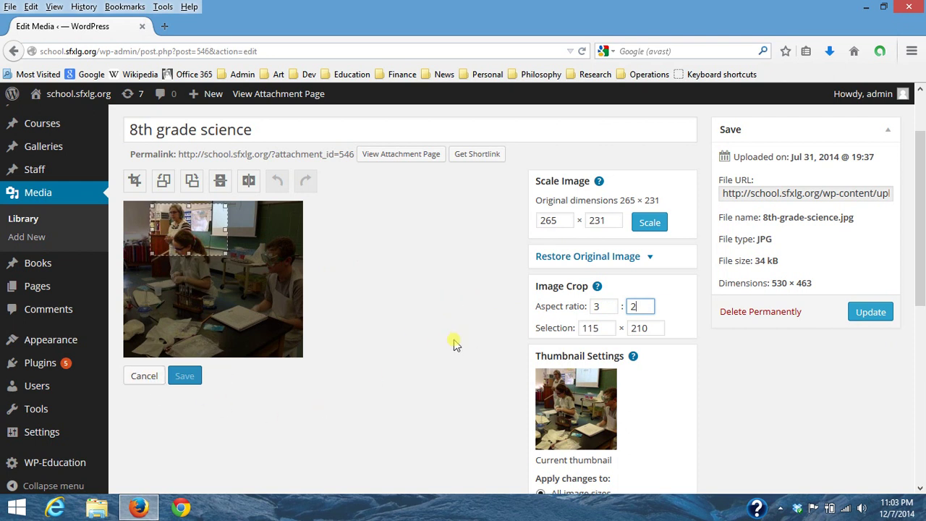
Step: Close the image editor without applying the crop
{"action": "scroll", "coordinate": [428, 430], "scroll_direction": "down", "scroll_amount": 1}
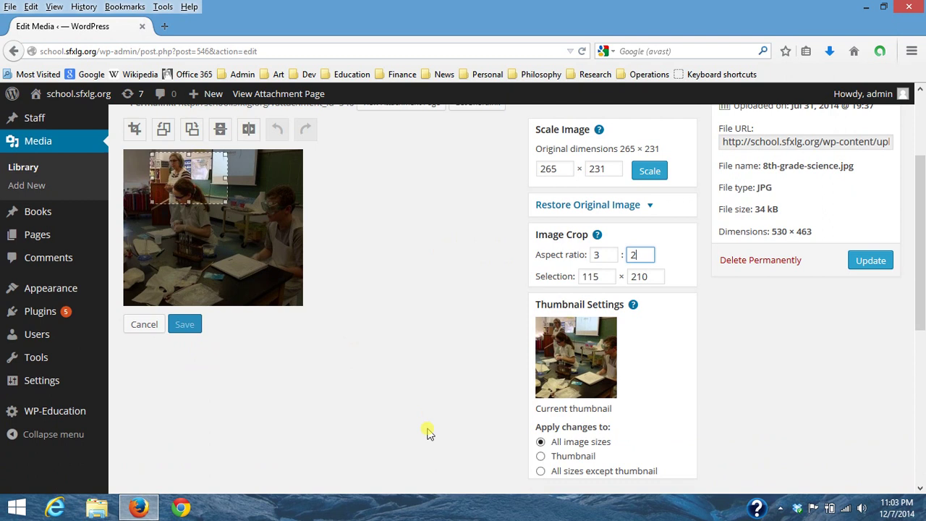
{"action": "left_click", "coordinate": [150, 330]}
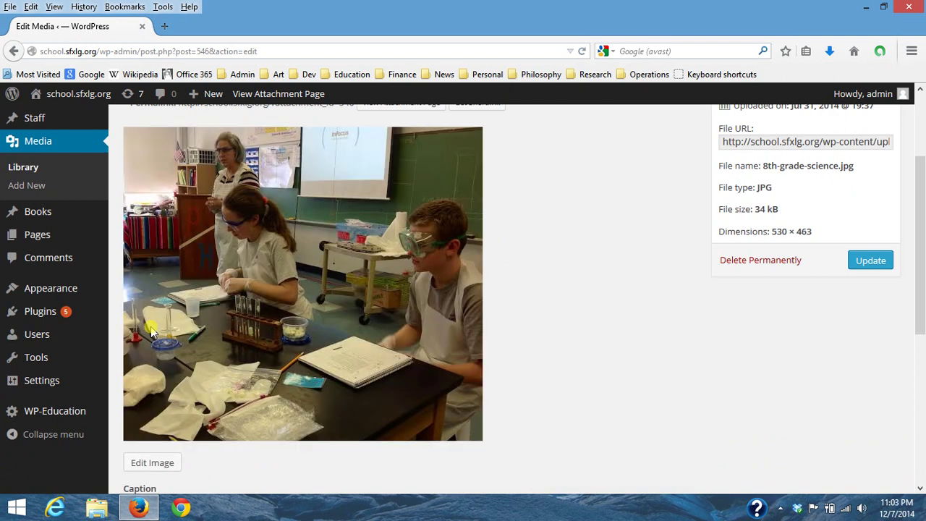
{"action": "scroll", "coordinate": [619, 298], "scroll_direction": "up", "scroll_amount": 3}
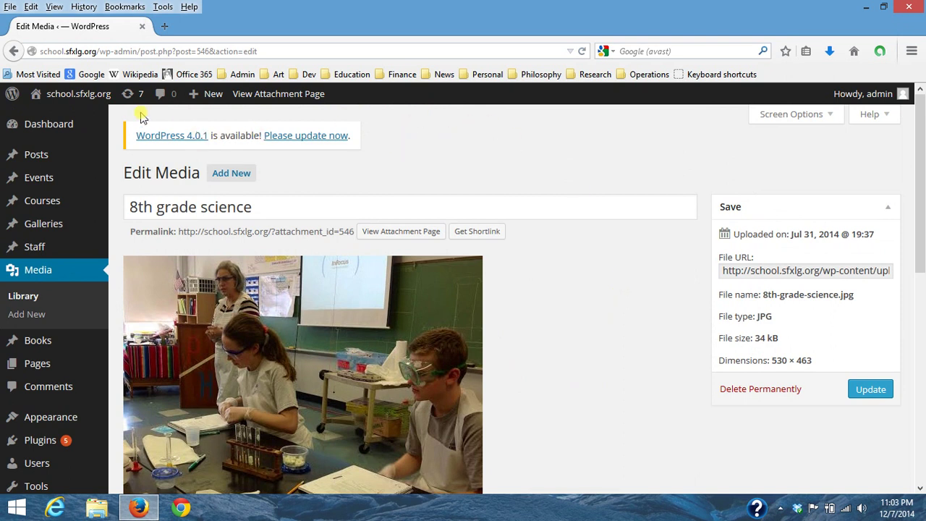
Step: Browse the school's public homepage from the admin bar, then go back to the Dashboard
{"action": "left_click", "coordinate": [80, 97]}
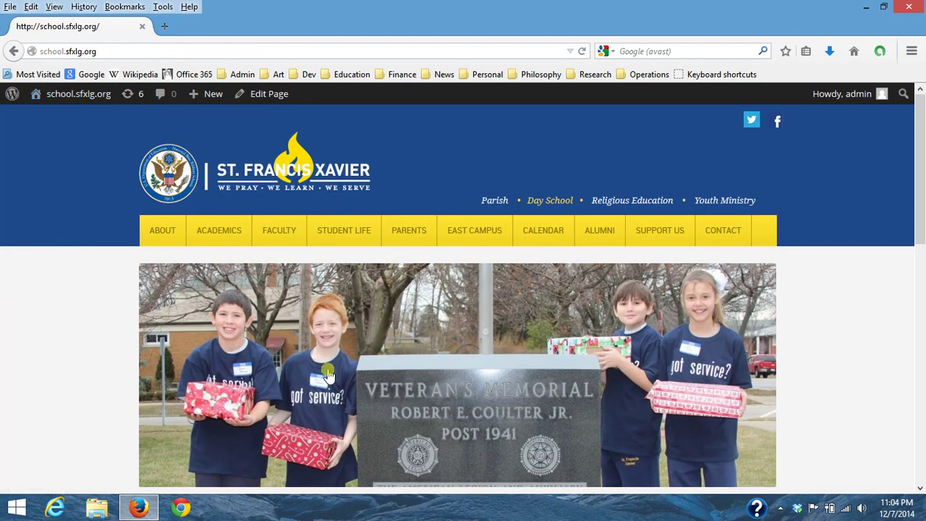
{"action": "scroll", "coordinate": [830, 358], "scroll_direction": "down", "scroll_amount": 1}
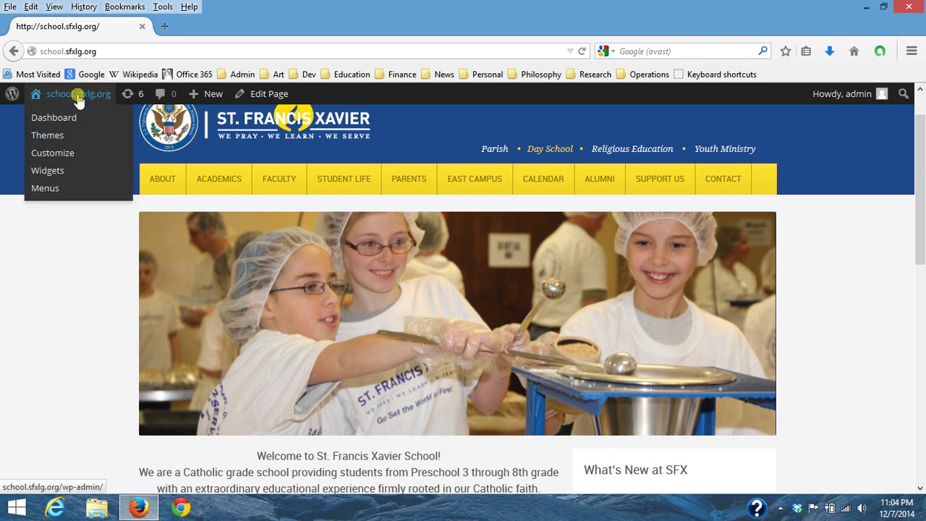
{"action": "left_click", "coordinate": [79, 100]}
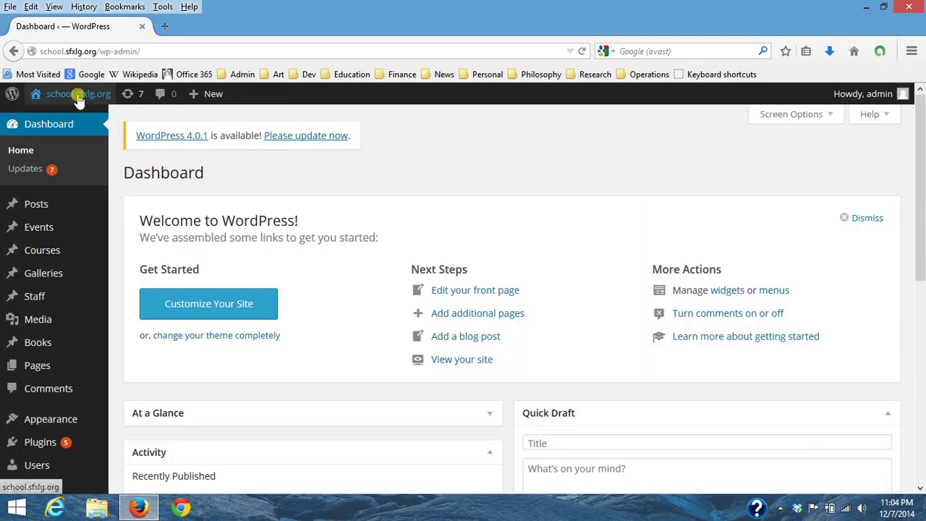
Step: Open the published Slide1 post to check its featured image, then return to All Posts
{"action": "mouse_move", "coordinate": [36, 207]}
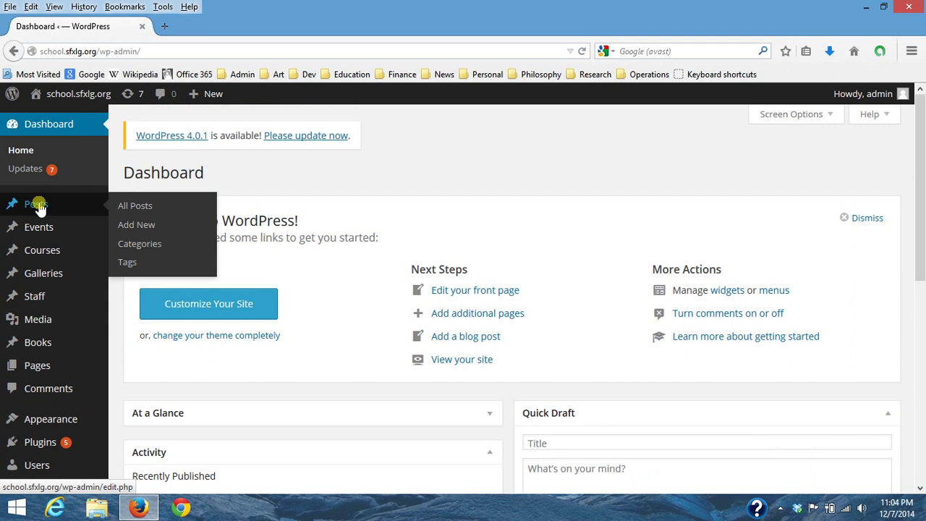
{"action": "left_click", "coordinate": [37, 205]}
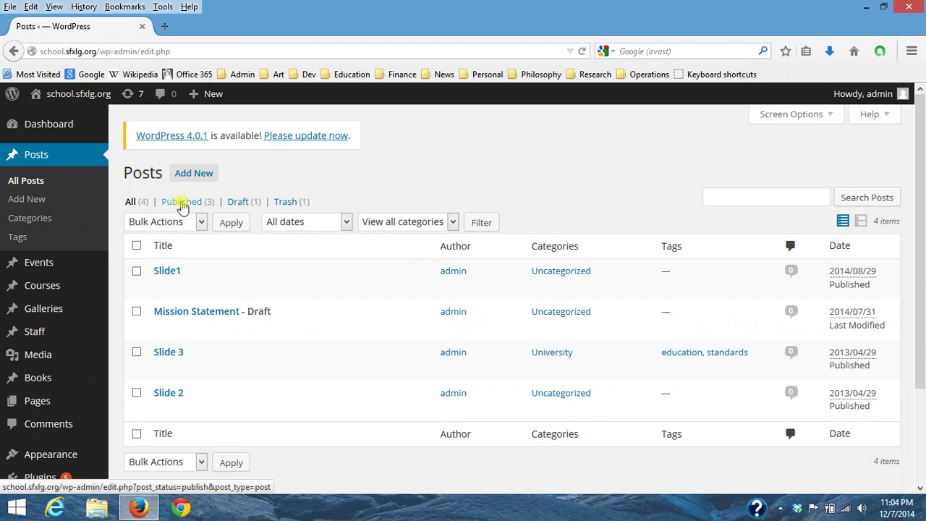
{"action": "left_click", "coordinate": [182, 203]}
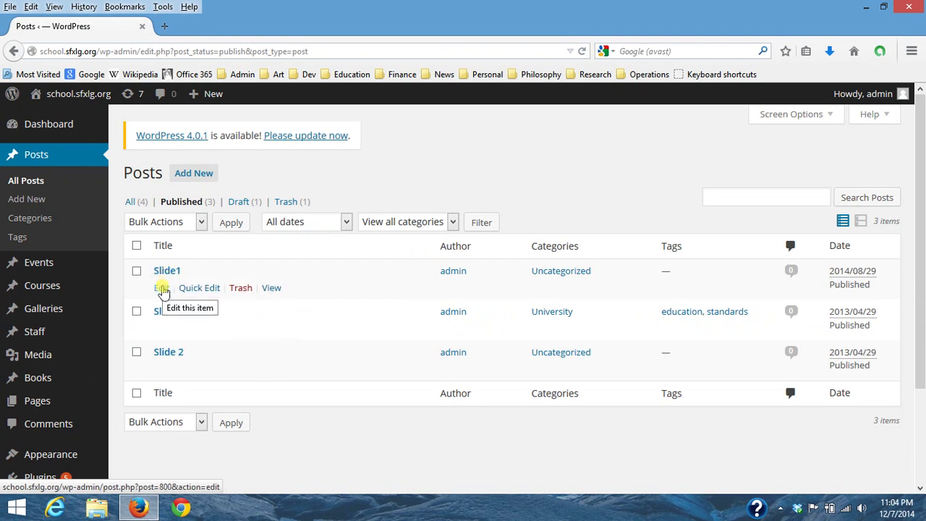
{"action": "left_click", "coordinate": [160, 288]}
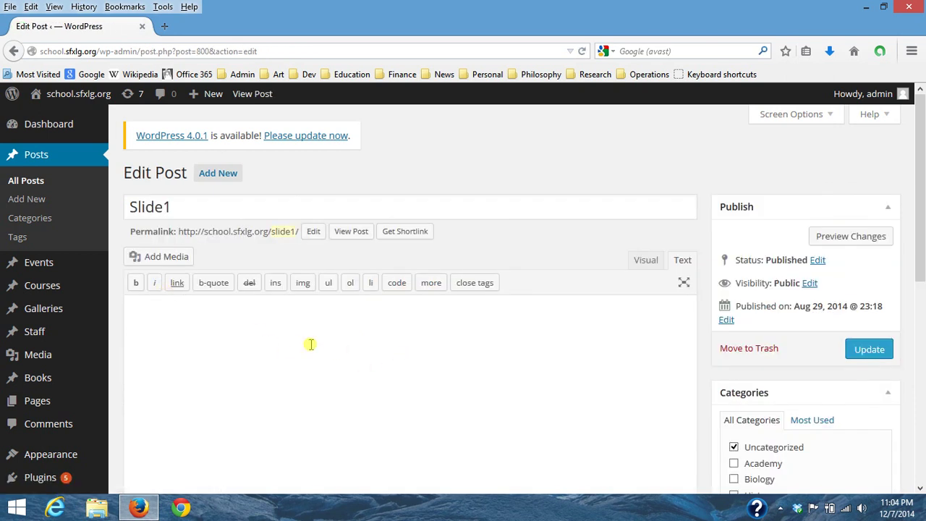
{"action": "scroll", "coordinate": [488, 350], "scroll_direction": "down", "scroll_amount": 5}
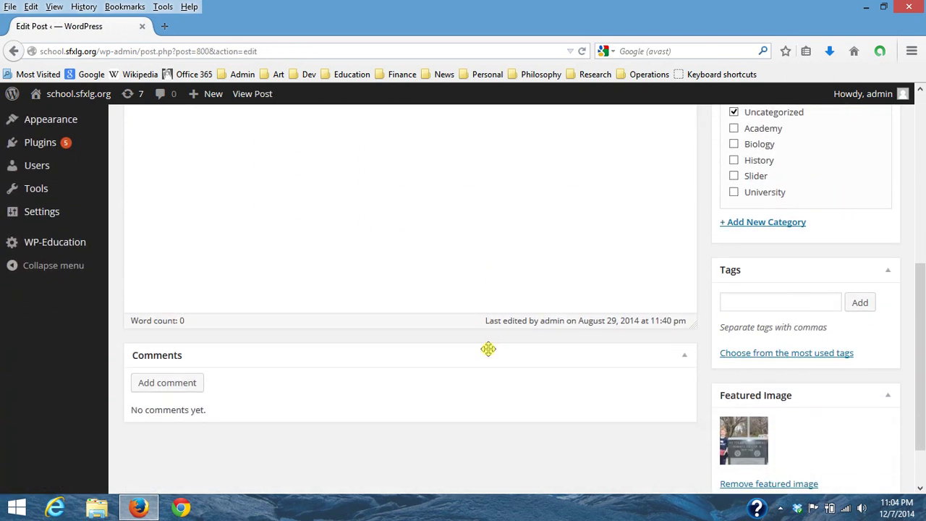
{"action": "scroll", "coordinate": [872, 442], "scroll_direction": "down", "scroll_amount": 1}
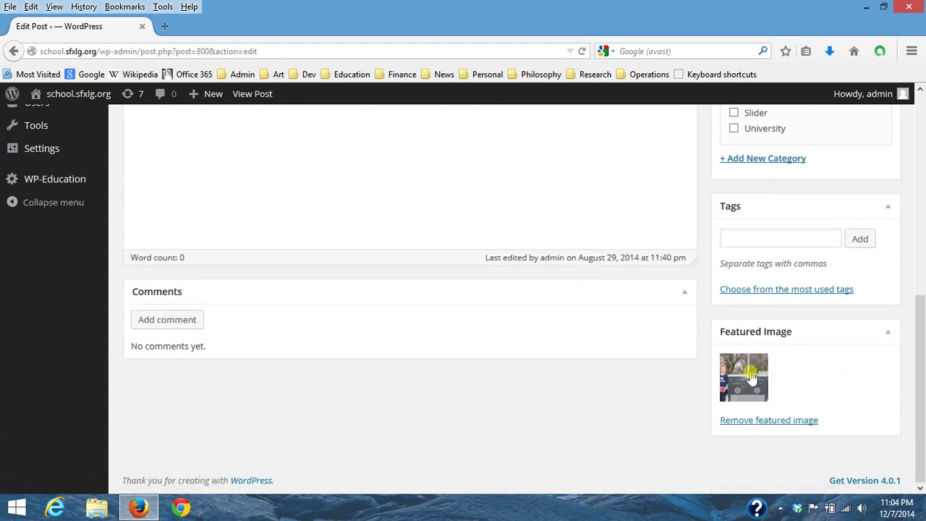
{"action": "scroll", "coordinate": [749, 380], "scroll_direction": "up", "scroll_amount": 6}
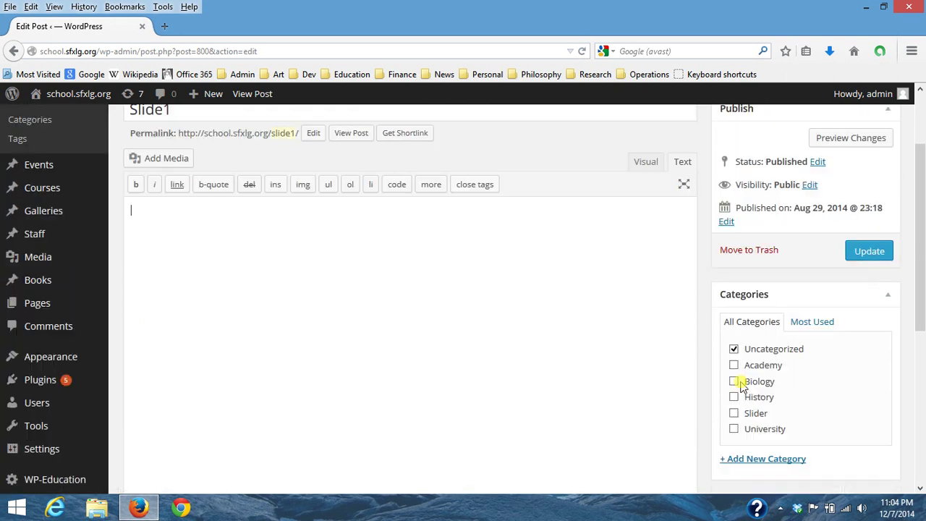
{"action": "left_click", "coordinate": [34, 154]}
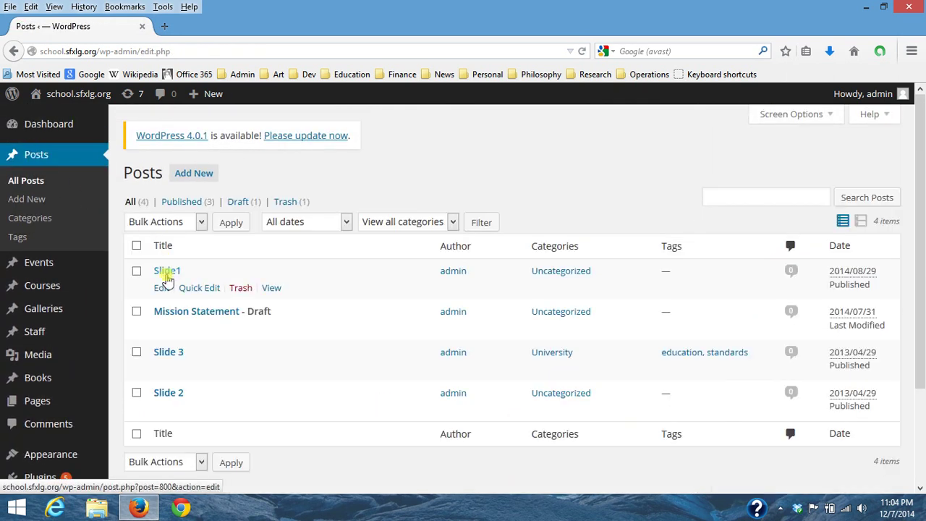
Step: Open the published Slide 2 post, scroll to its featured image, then return to All Posts
{"action": "left_click", "coordinate": [181, 203]}
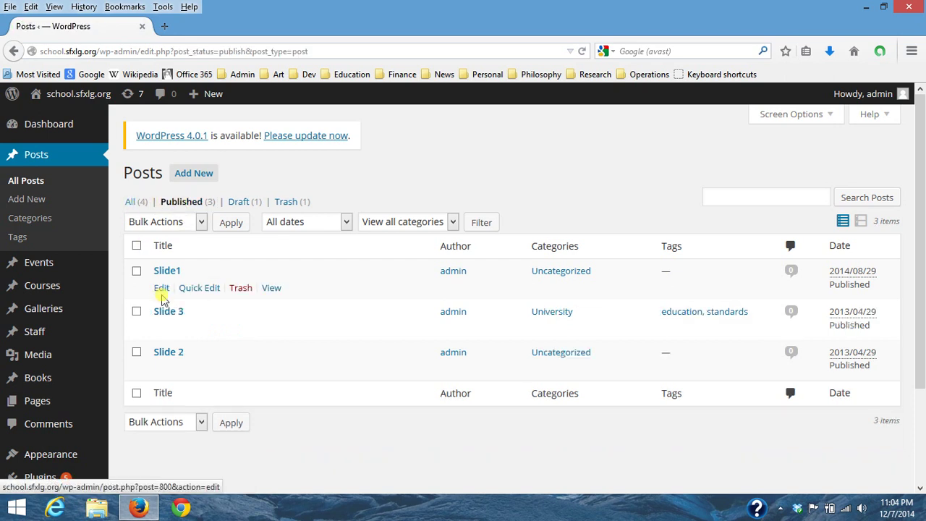
{"action": "left_click", "coordinate": [162, 369]}
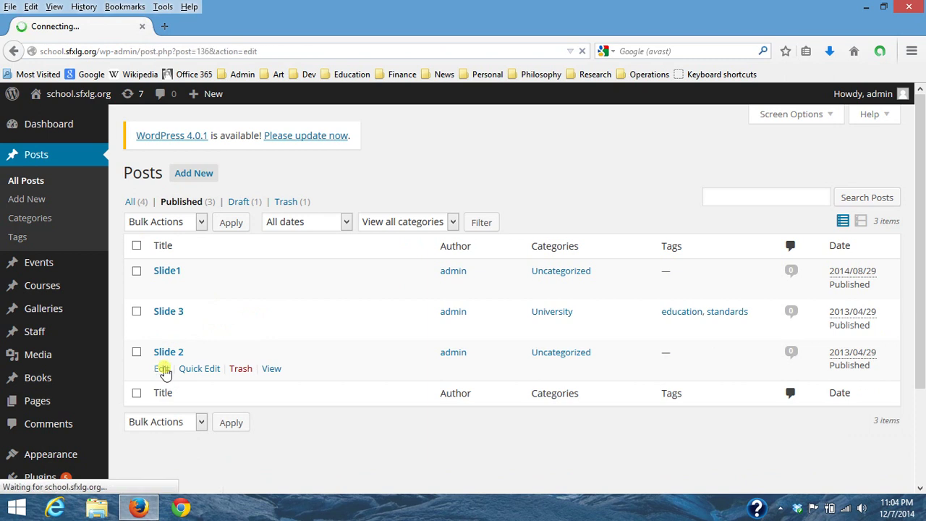
{"action": "scroll", "coordinate": [626, 402], "scroll_direction": "down", "scroll_amount": 1}
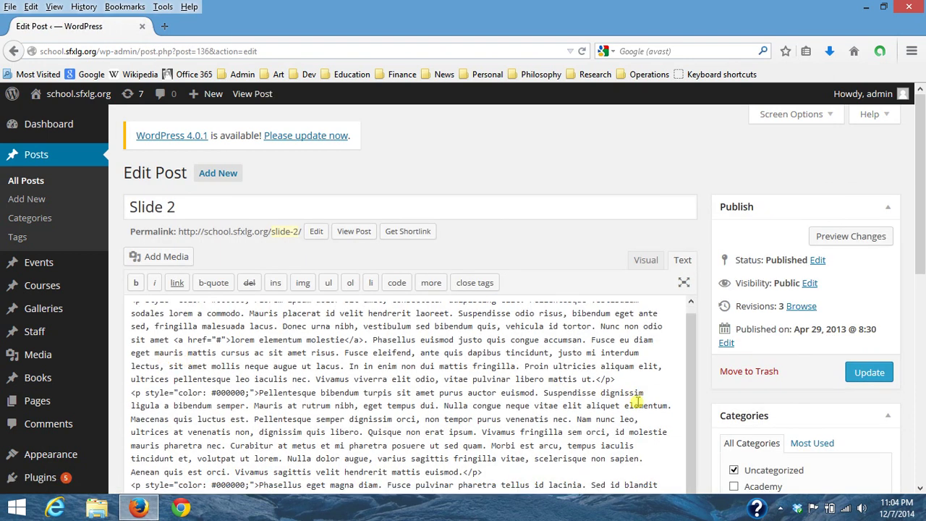
{"action": "left_click", "coordinate": [443, 370]}
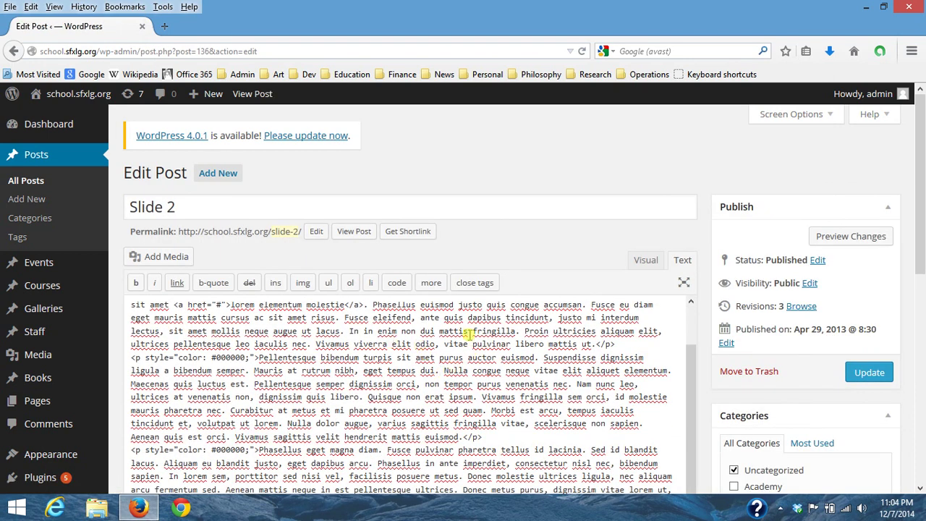
{"action": "scroll", "coordinate": [649, 338], "scroll_direction": "down", "scroll_amount": 1}
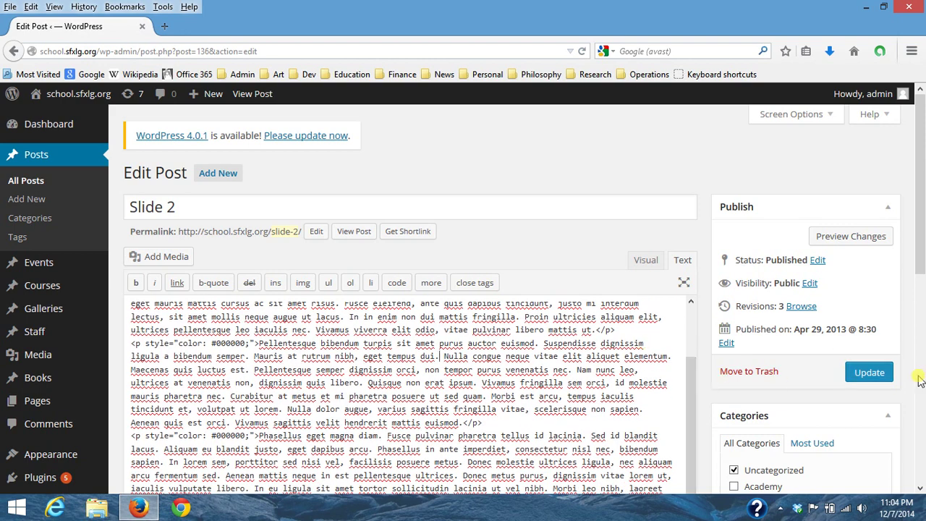
{"action": "left_click_drag", "start_coordinate": [920, 264], "coordinate": [920, 455]}
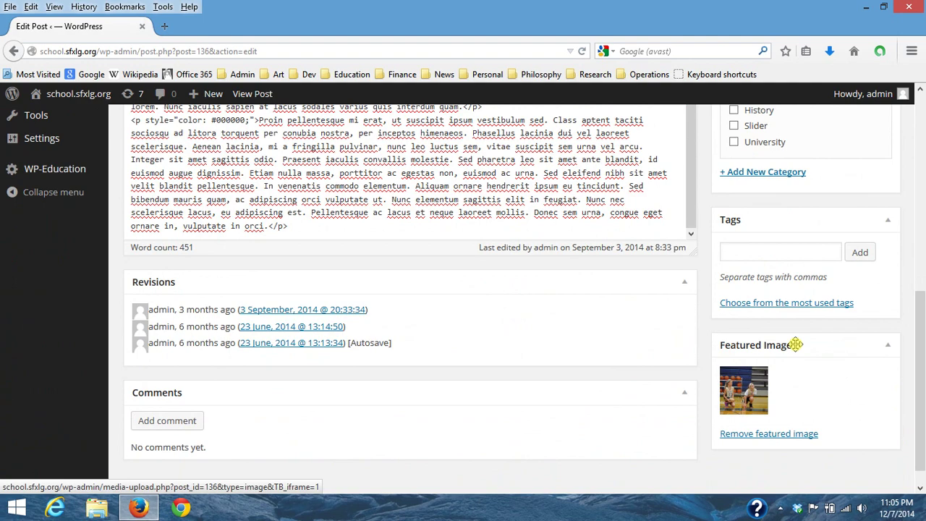
{"action": "left_click_drag", "start_coordinate": [920, 311], "coordinate": [921, 119]}
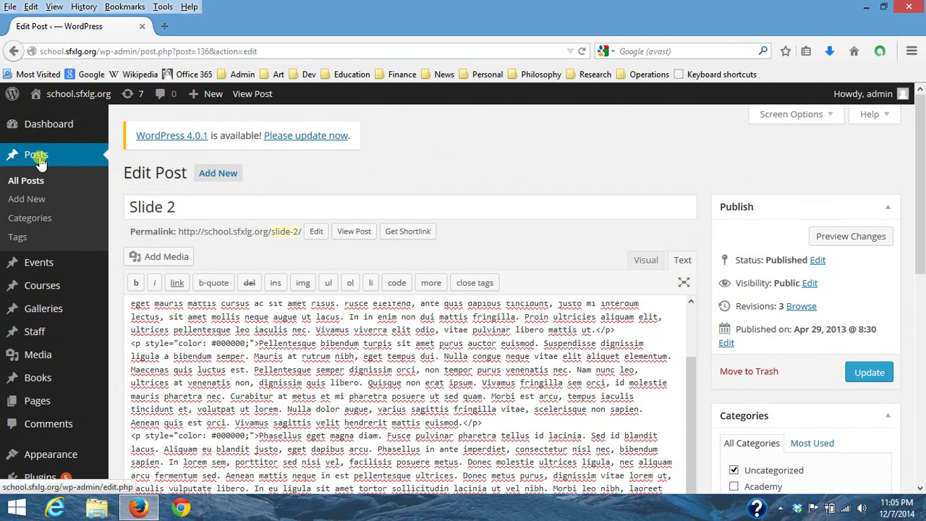
{"action": "mouse_move", "coordinate": [76, 96]}
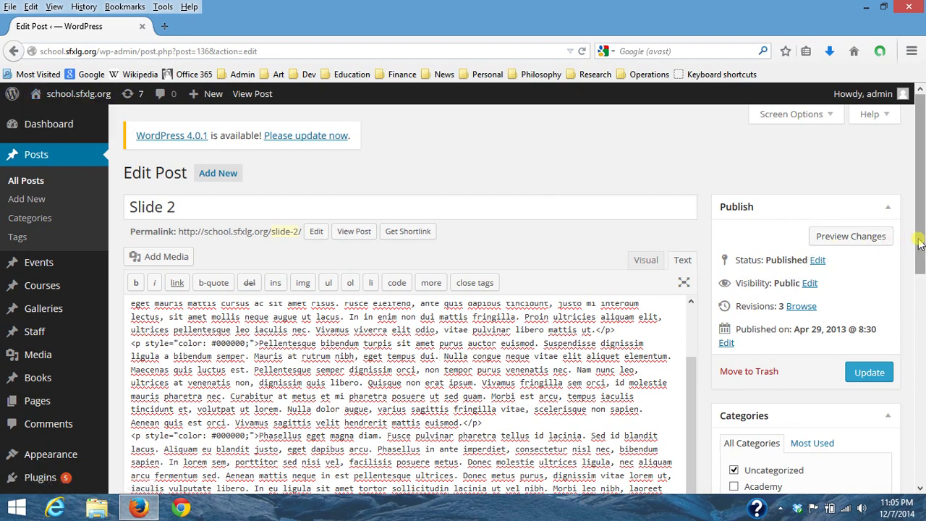
{"action": "left_click_drag", "start_coordinate": [920, 243], "coordinate": [852, 463]}
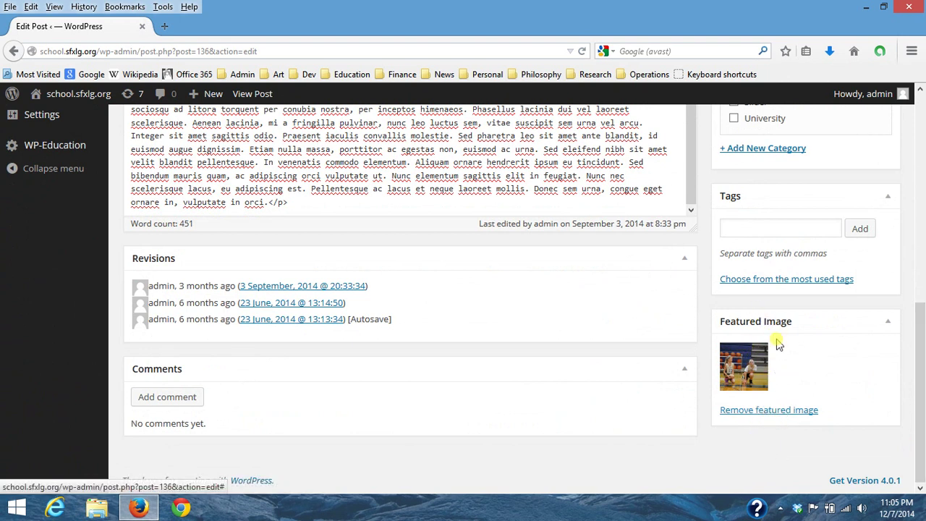
{"action": "left_click_drag", "start_coordinate": [913, 321], "coordinate": [923, 74]}
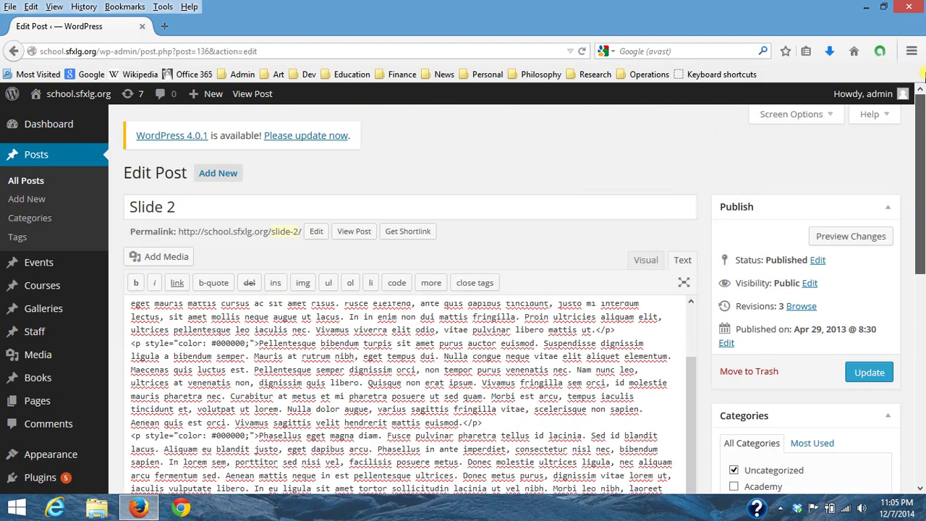
{"action": "left_click", "coordinate": [42, 156]}
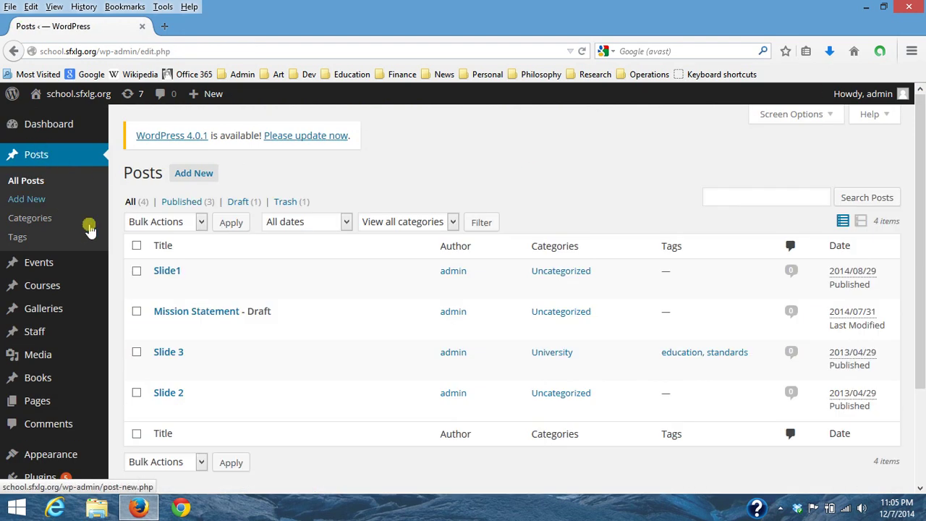
Step: Create a new post titled 'Slide4', leaving the body empty
{"action": "left_click", "coordinate": [167, 205]}
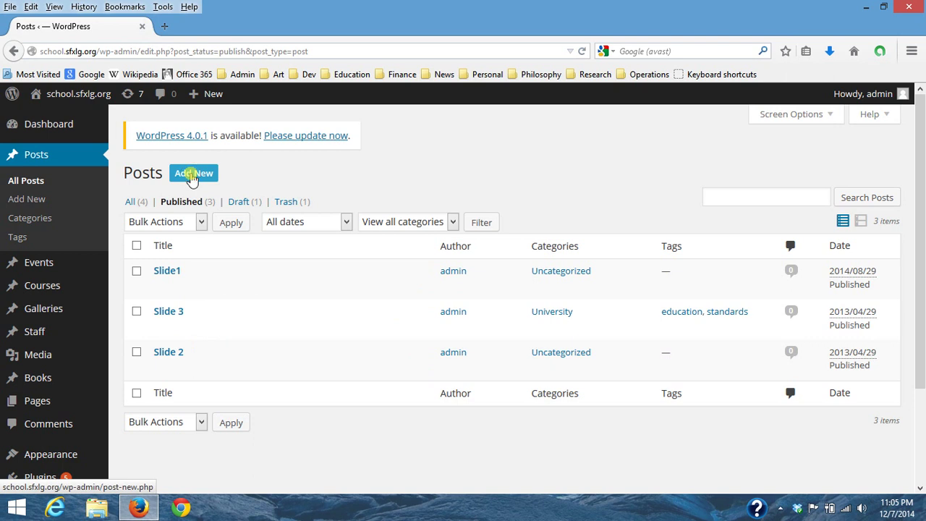
{"action": "left_click", "coordinate": [192, 176]}
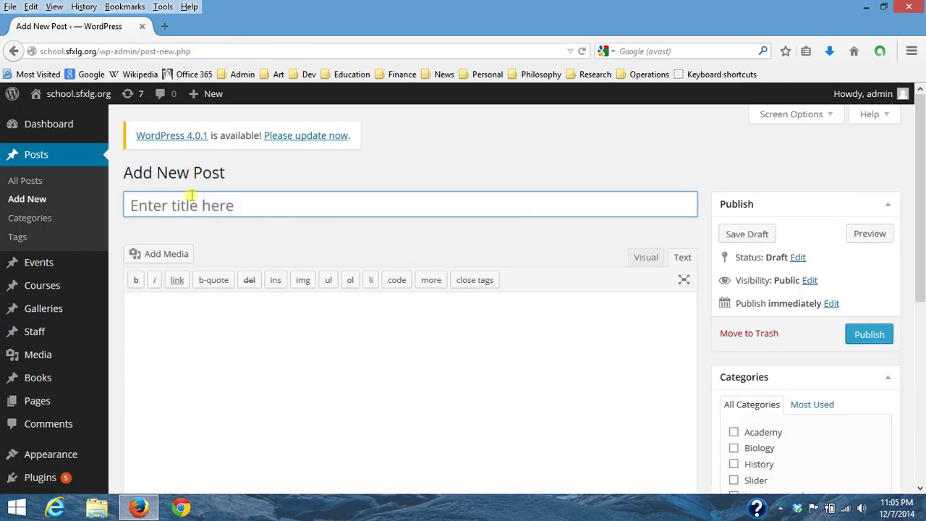
{"action": "left_click", "coordinate": [192, 204]}
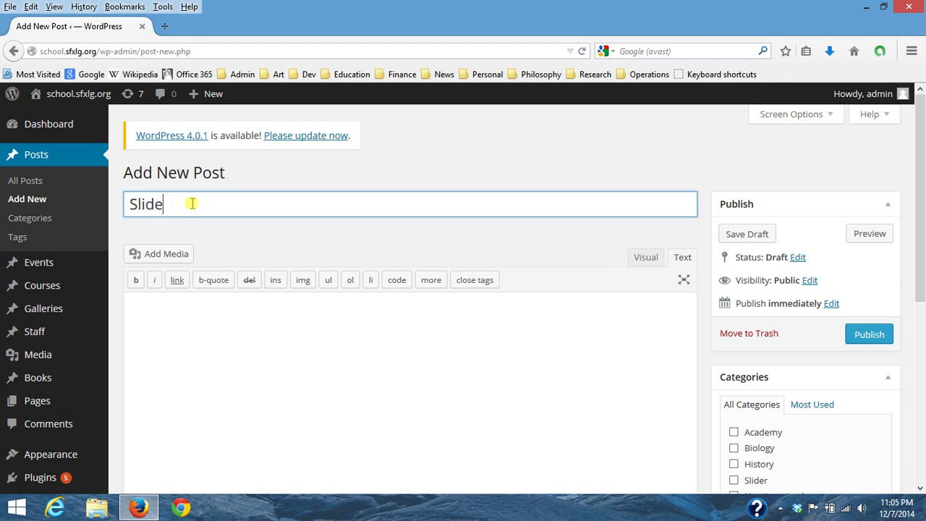
{"action": "type", "text": "Slide4"}
{"action": "left_click", "coordinate": [225, 343]}
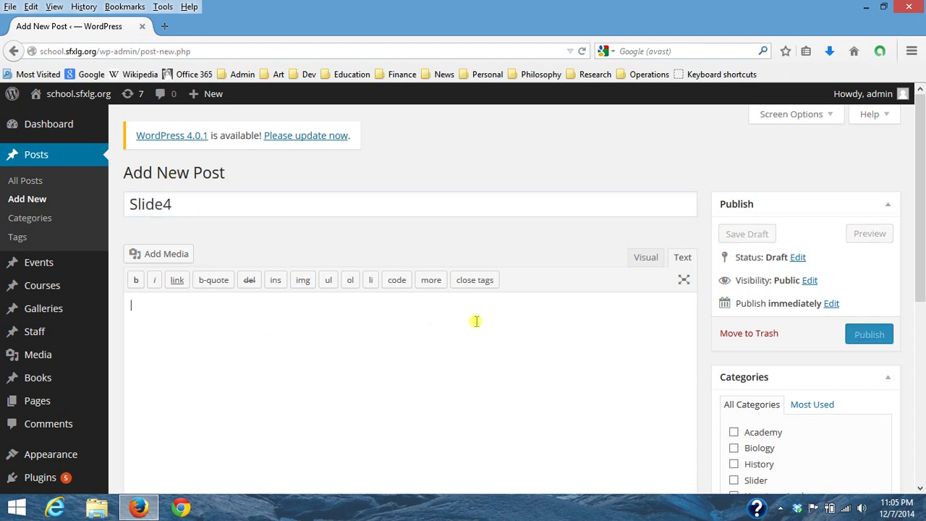
{"action": "left_click_drag", "start_coordinate": [920, 307], "coordinate": [922, 452]}
Step: Set the apple Thank You picture as the Slide4 post's featured image
{"action": "scroll", "coordinate": [922, 447], "scroll_direction": "down", "scroll_amount": 1}
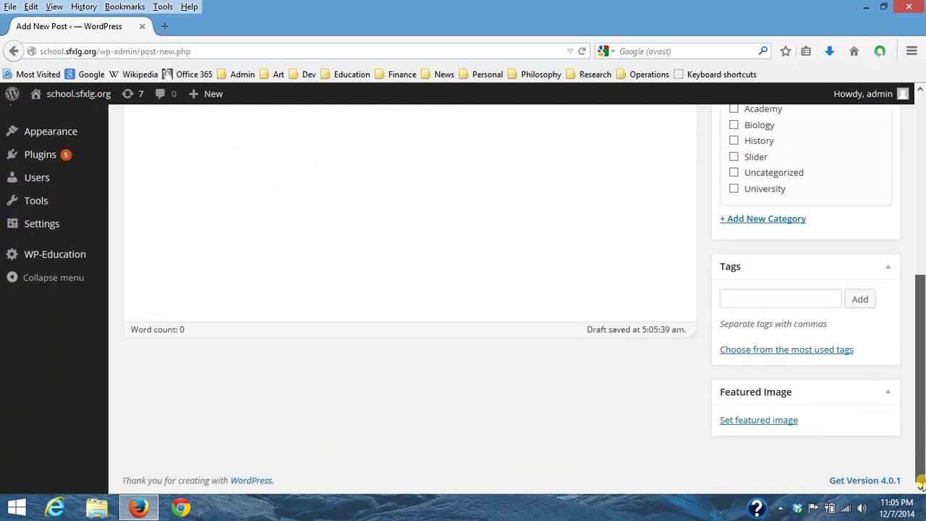
{"action": "left_click", "coordinate": [774, 426]}
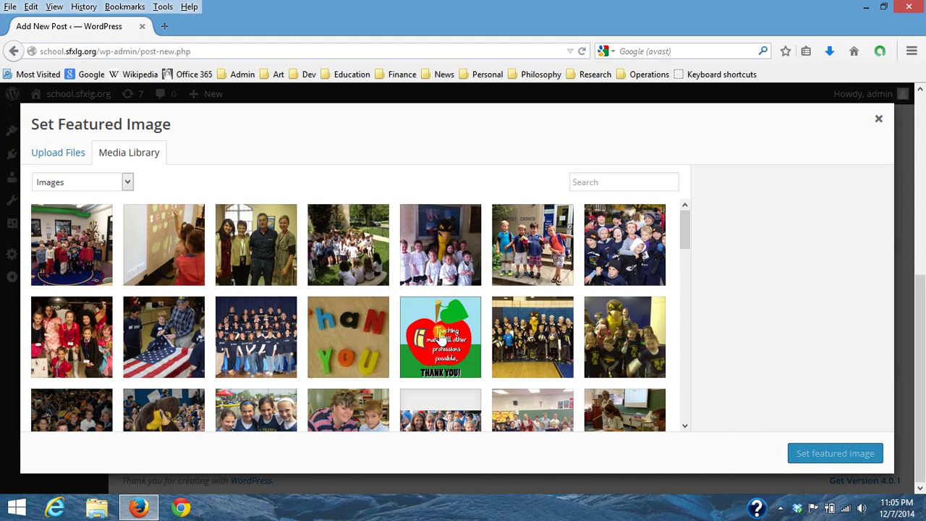
{"action": "left_click", "coordinate": [440, 336]}
{"action": "left_click", "coordinate": [825, 453]}
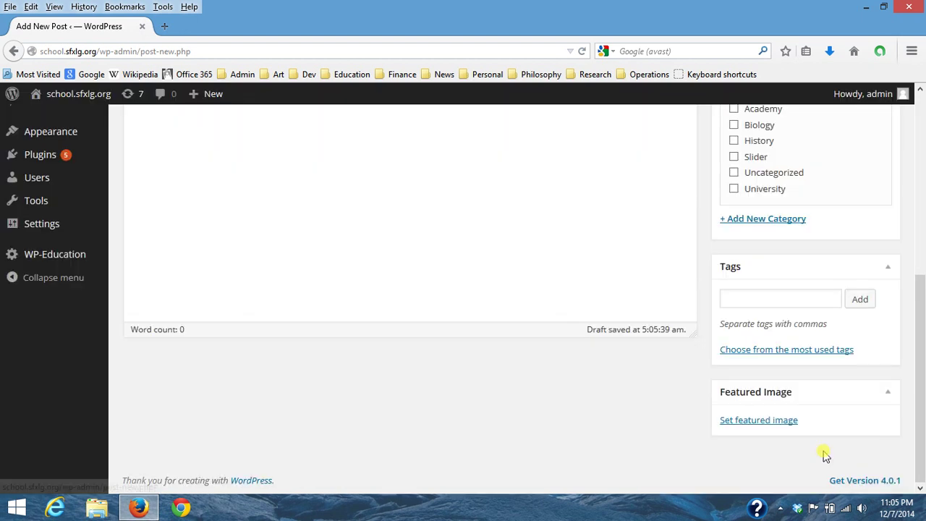
Step: Publish the Slide4 post and visit the public site
{"action": "scroll", "coordinate": [565, 421], "scroll_direction": "up", "scroll_amount": 5}
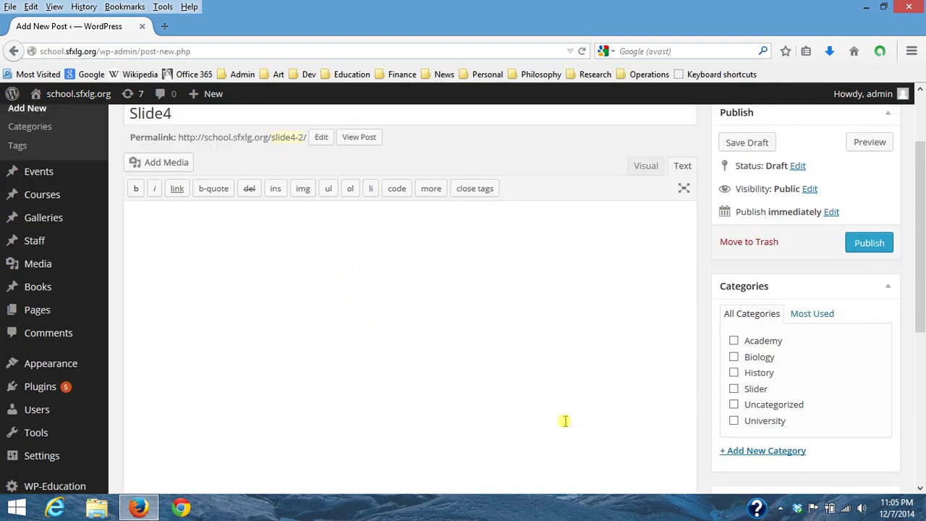
{"action": "scroll", "coordinate": [565, 421], "scroll_direction": "up", "scroll_amount": 2}
{"action": "left_click", "coordinate": [869, 335]}
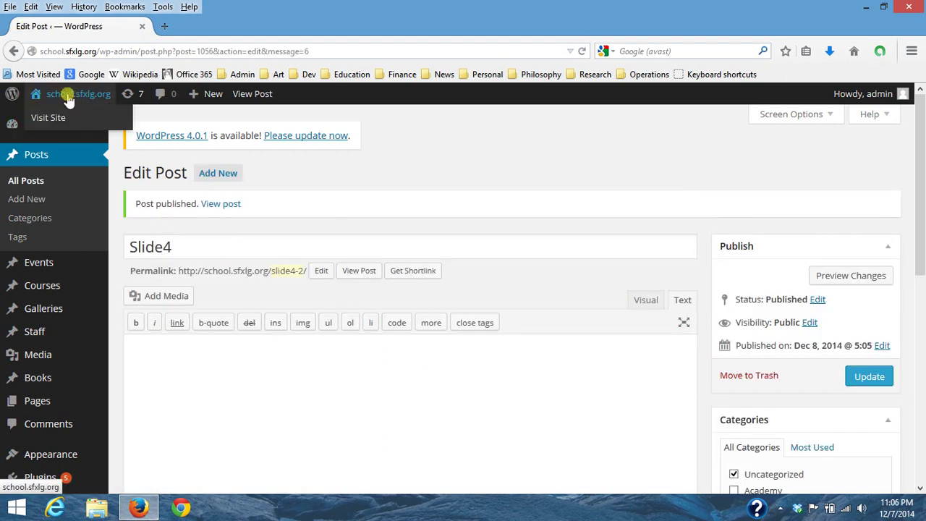
{"action": "left_click", "coordinate": [68, 99]}
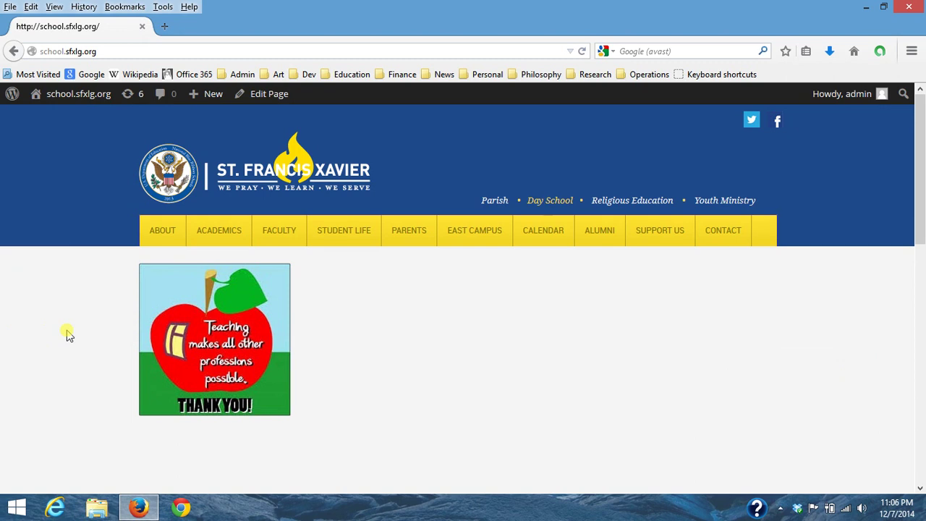
Step: Scroll the public homepage and watch the slider rotate through the new apple slide
{"action": "scroll", "coordinate": [68, 334], "scroll_direction": "down", "scroll_amount": 1}
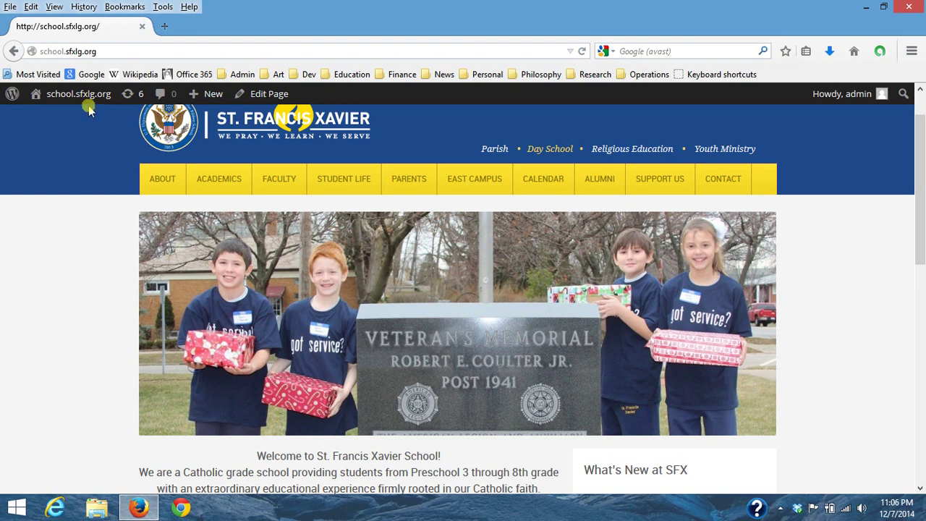
Step: Trash Slide4 from the Posts list and filter to the three published posts
{"action": "mouse_move", "coordinate": [78, 93]}
{"action": "left_click", "coordinate": [64, 121]}
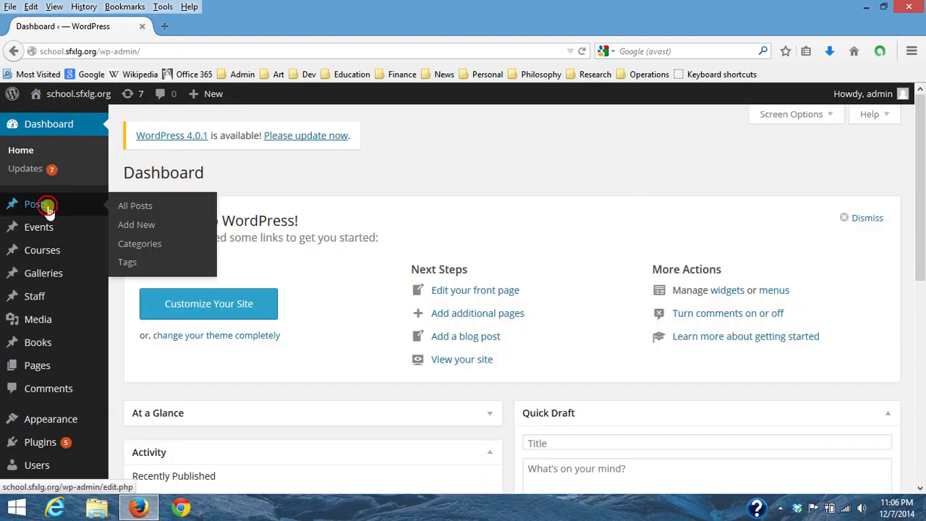
{"action": "left_click", "coordinate": [38, 203]}
{"action": "mouse_move", "coordinate": [200, 270]}
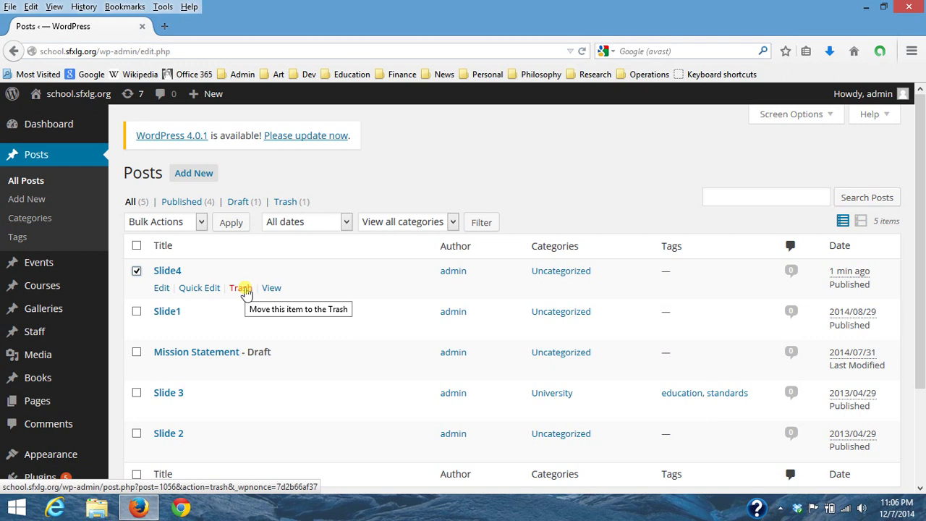
{"action": "left_click", "coordinate": [241, 288]}
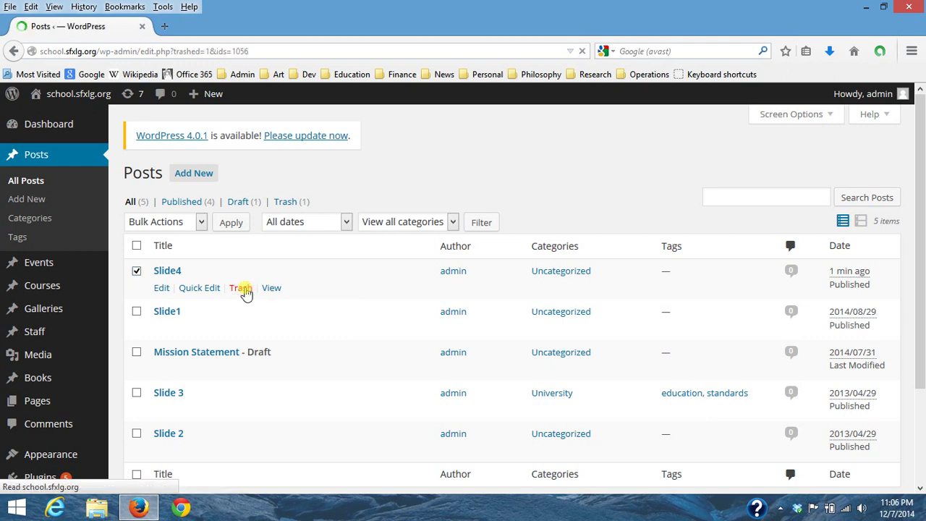
{"action": "left_click", "coordinate": [186, 243]}
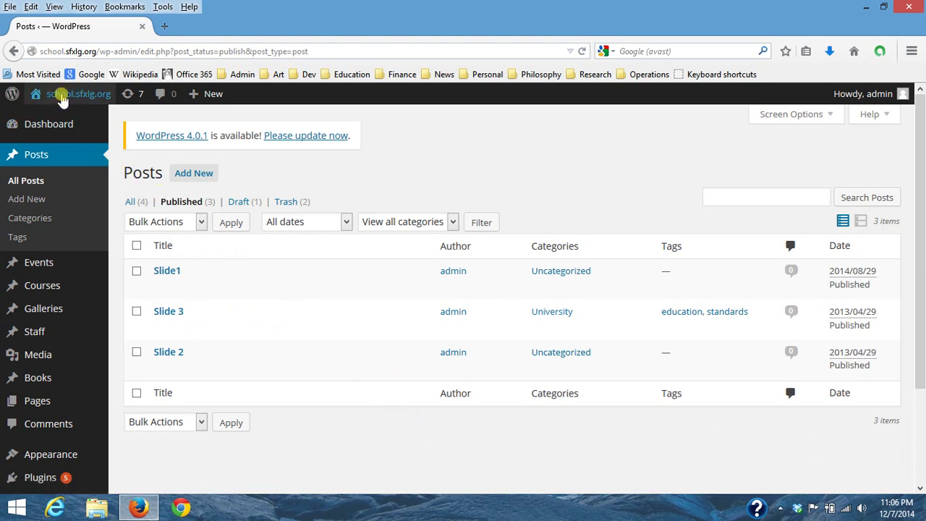
Step: Visit the public homepage and check the slider without the test slide
{"action": "left_click", "coordinate": [63, 96]}
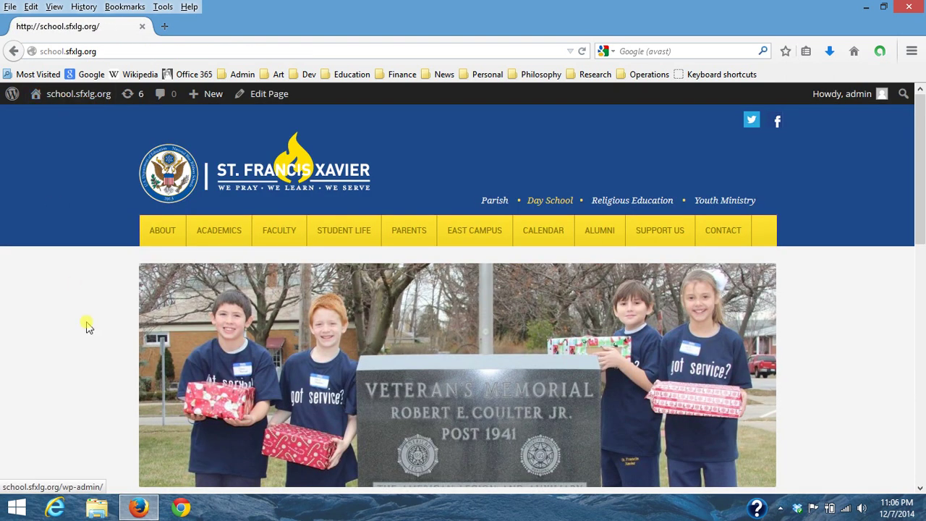
{"action": "scroll", "coordinate": [85, 333], "scroll_direction": "down", "scroll_amount": 1}
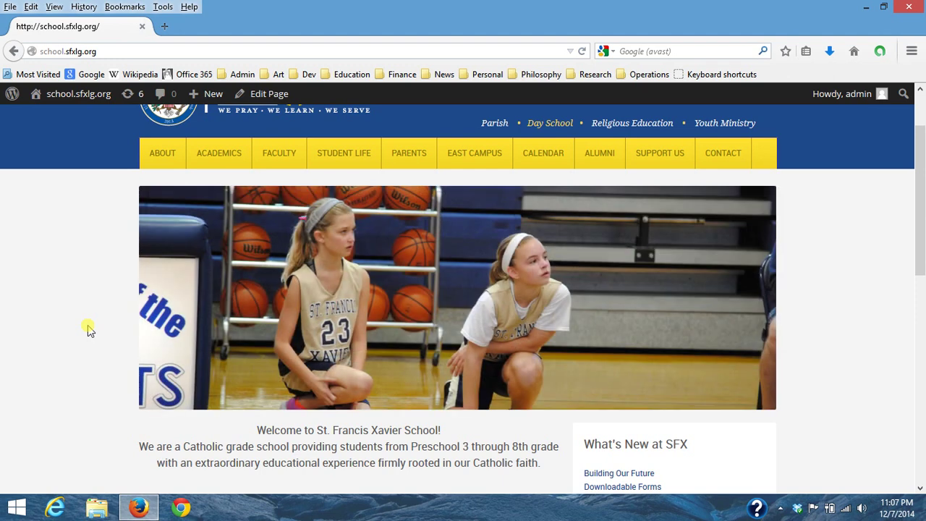
Step: Open the Media Library uploader, cancel the file picker, then go to the Pages list
{"action": "mouse_move", "coordinate": [90, 98]}
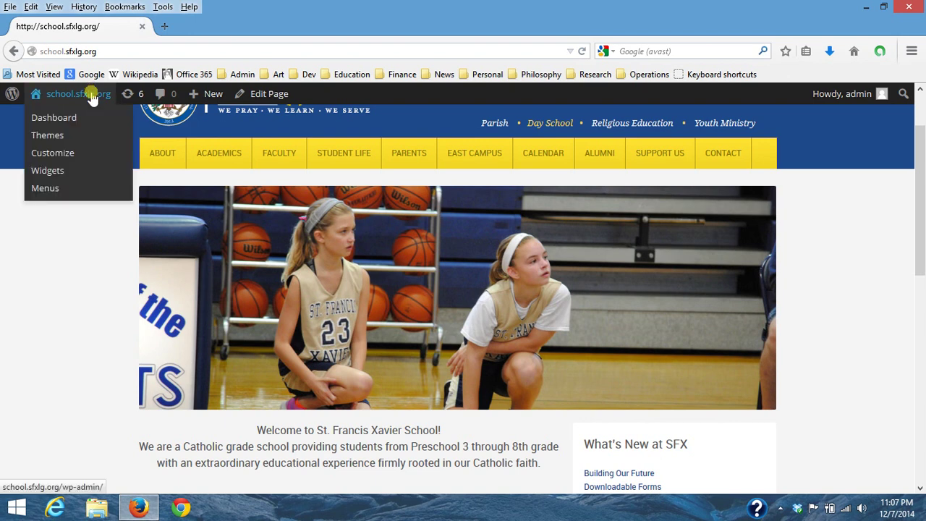
{"action": "left_click", "coordinate": [69, 118]}
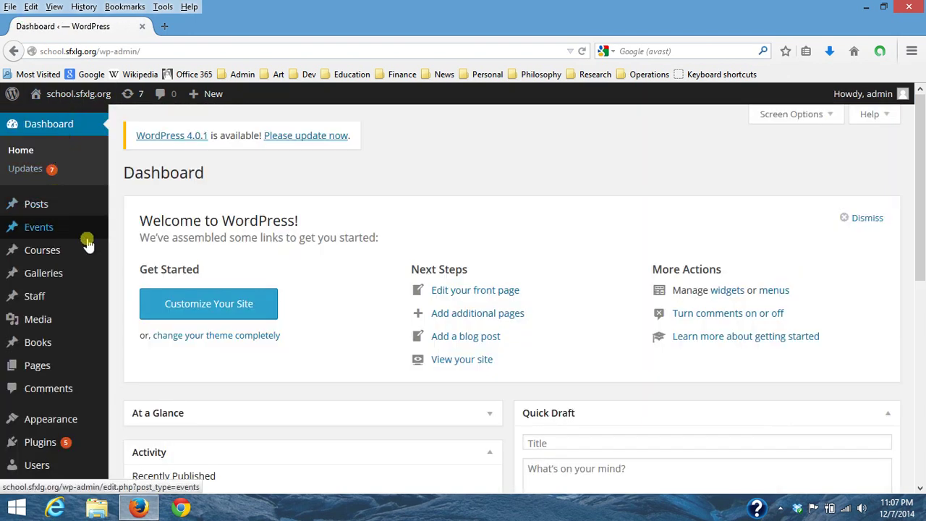
{"action": "mouse_move", "coordinate": [38, 321]}
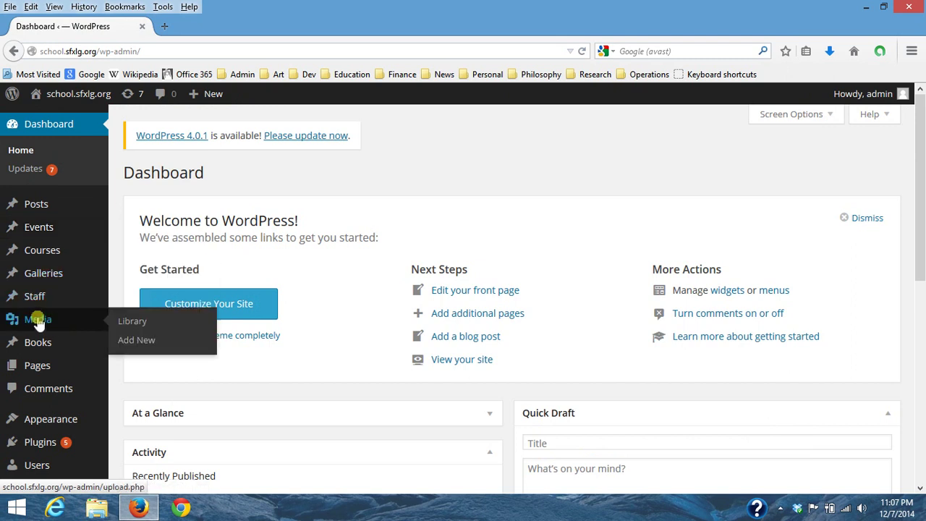
{"action": "left_click", "coordinate": [37, 321]}
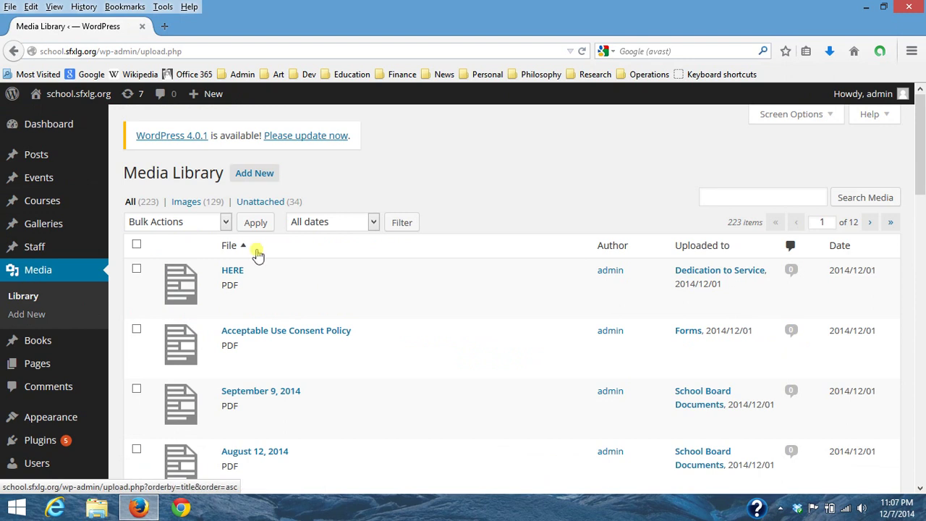
{"action": "left_click", "coordinate": [255, 176]}
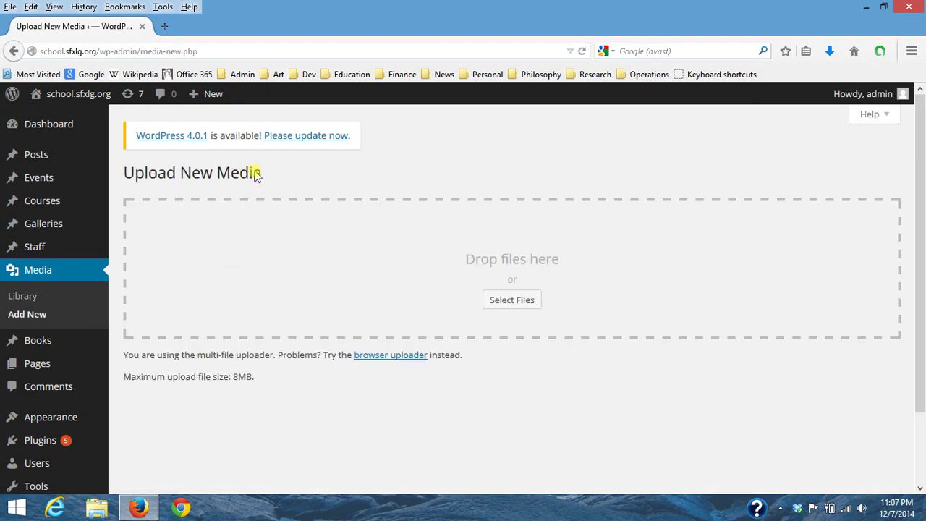
{"action": "left_click", "coordinate": [521, 302]}
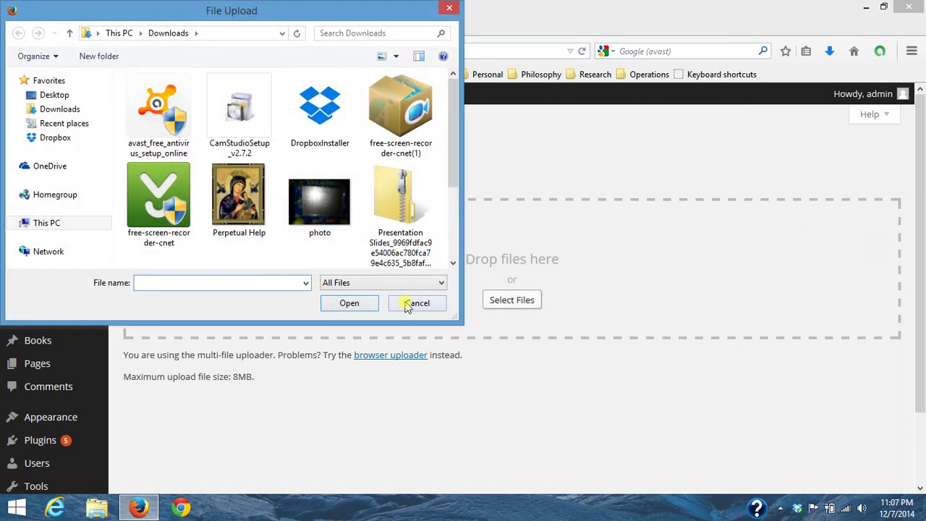
{"action": "left_click", "coordinate": [416, 303]}
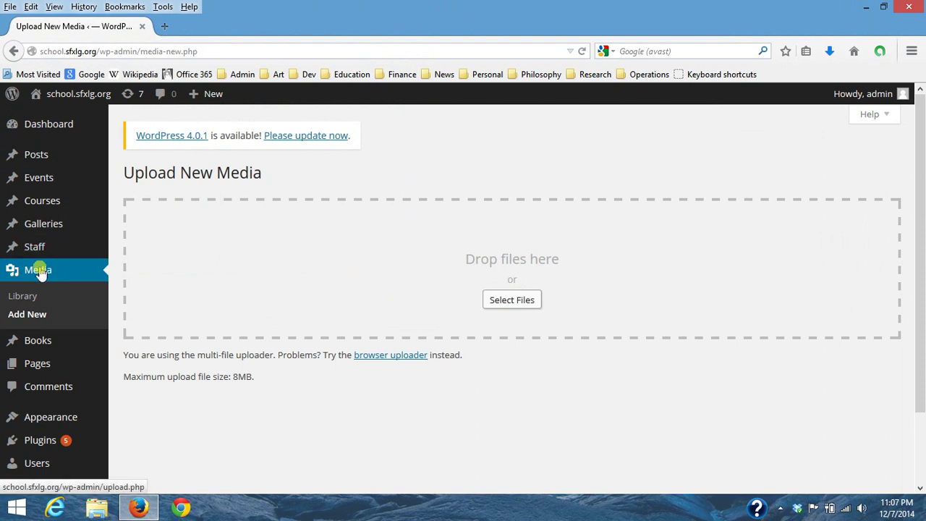
{"action": "left_click", "coordinate": [40, 364]}
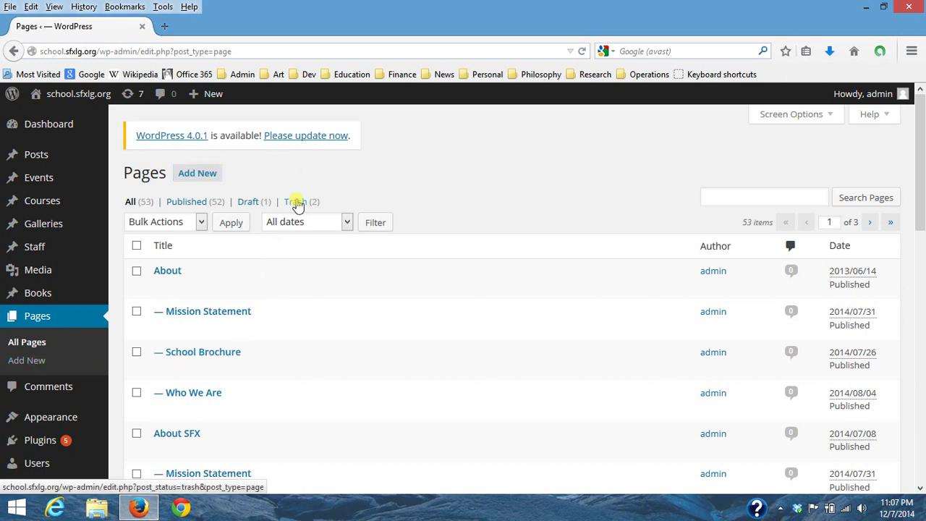
Step: Search the published pages for 'jeff' and open JeffTest for editing
{"action": "left_click", "coordinate": [297, 206]}
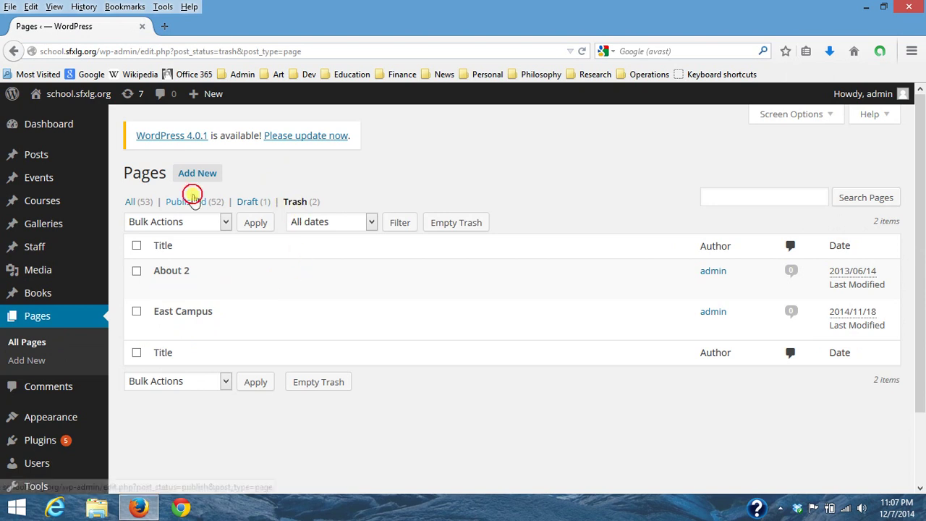
{"action": "left_click", "coordinate": [207, 202]}
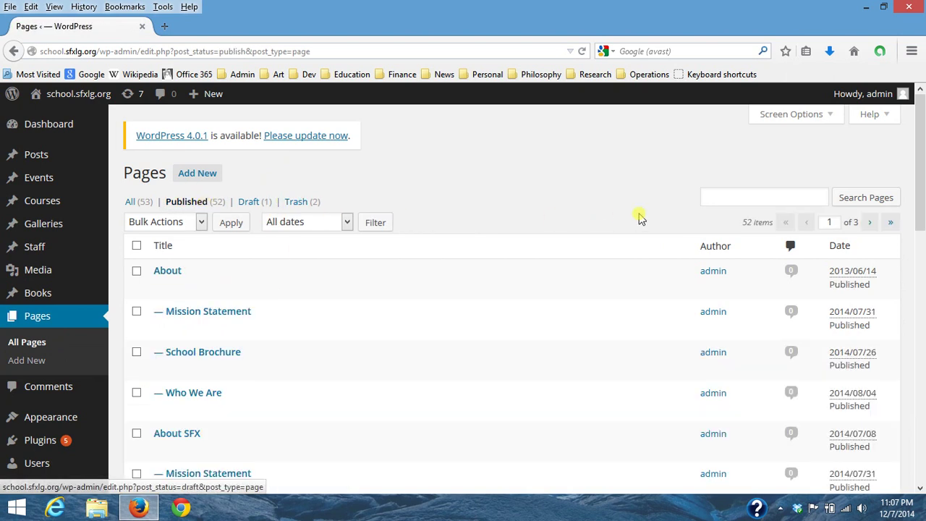
{"action": "left_click", "coordinate": [763, 197]}
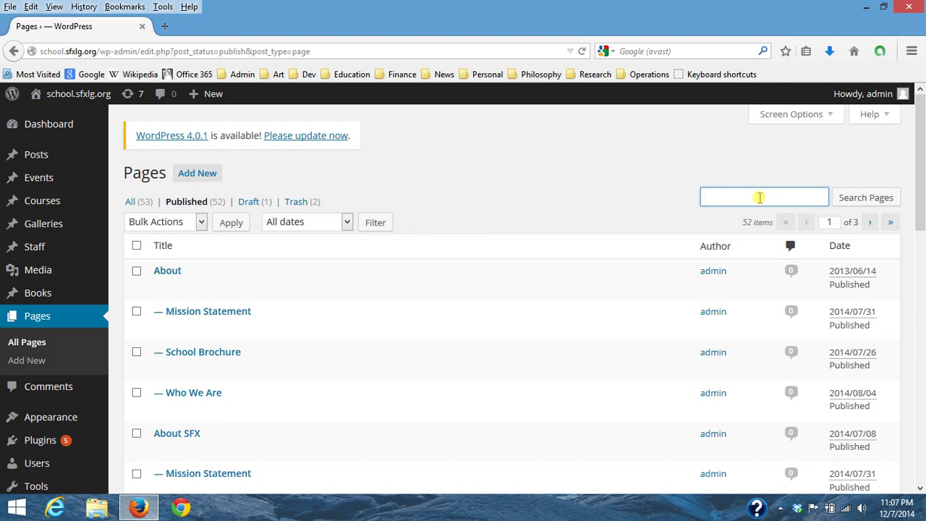
{"action": "type", "text": "jeff"}
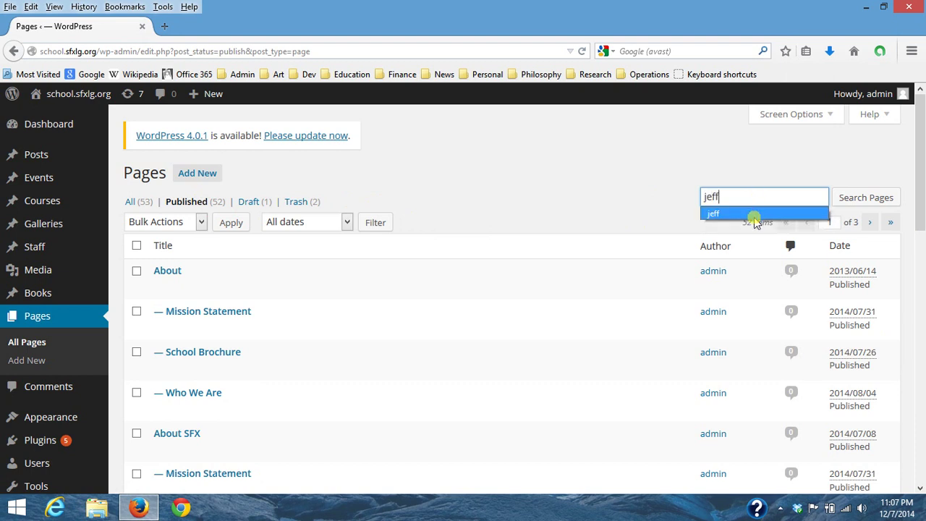
{"action": "left_click", "coordinate": [755, 215]}
{"action": "left_click", "coordinate": [865, 199]}
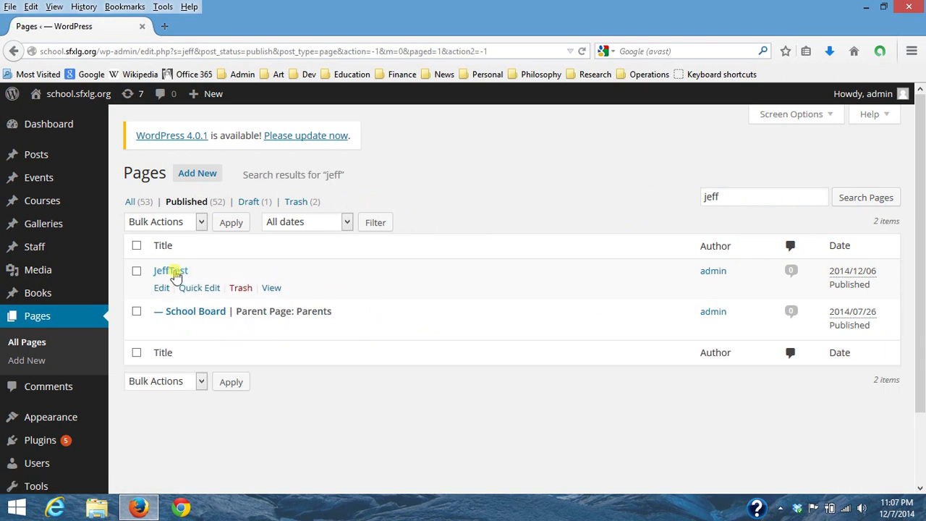
{"action": "left_click", "coordinate": [162, 290]}
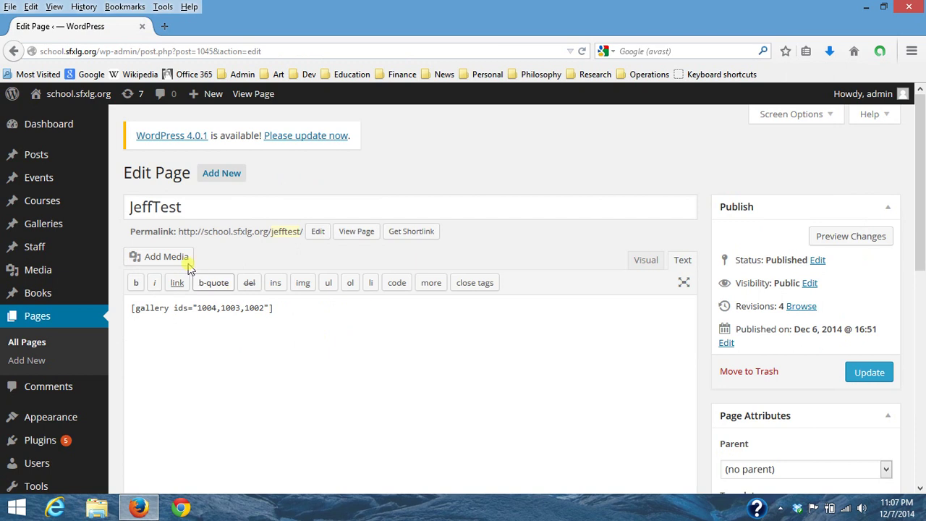
Step: Switch to the Visual editor and delete the three-photo gallery from JeffTest
{"action": "left_click", "coordinate": [642, 259]}
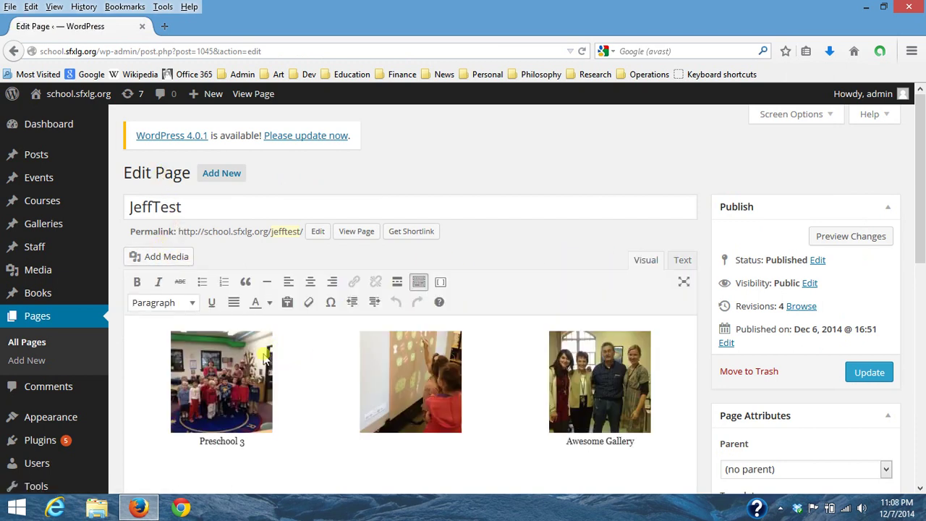
{"action": "left_click", "coordinate": [272, 354]}
{"action": "left_click", "coordinate": [176, 337]}
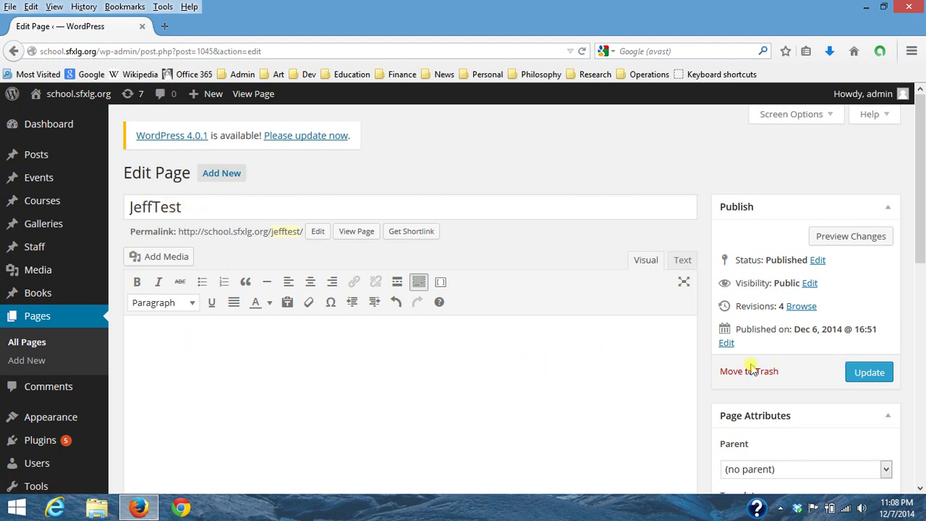
Step: Filter Add Media to Images and insert the red apple 'Teaching' image into JeffTest
{"action": "left_click", "coordinate": [168, 260]}
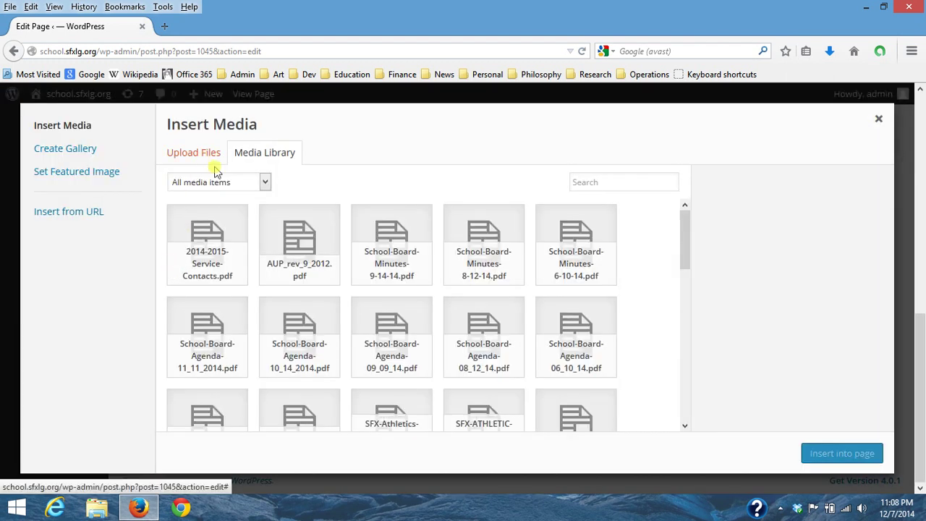
{"action": "left_click", "coordinate": [265, 182]}
{"action": "left_click", "coordinate": [215, 221]}
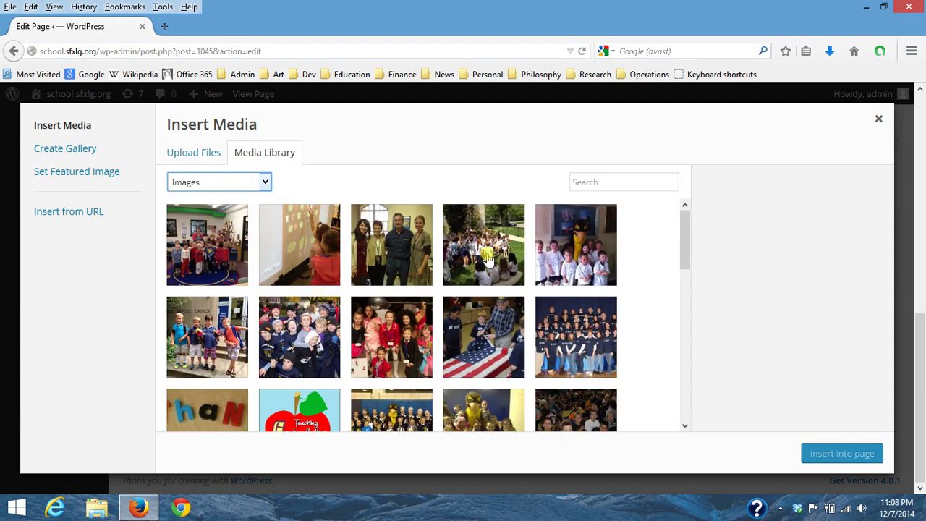
{"action": "scroll", "coordinate": [467, 344], "scroll_direction": "down", "scroll_amount": 1}
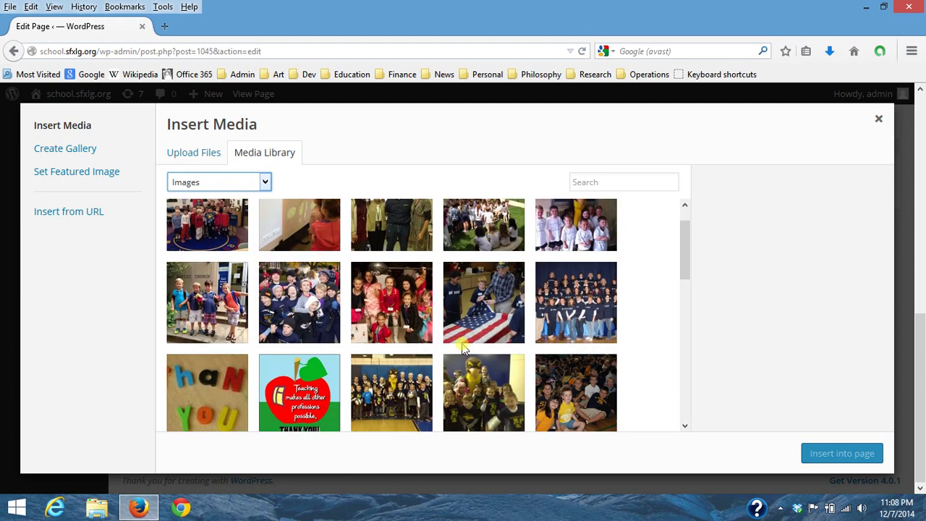
{"action": "left_click", "coordinate": [305, 388]}
{"action": "left_click", "coordinate": [843, 452]}
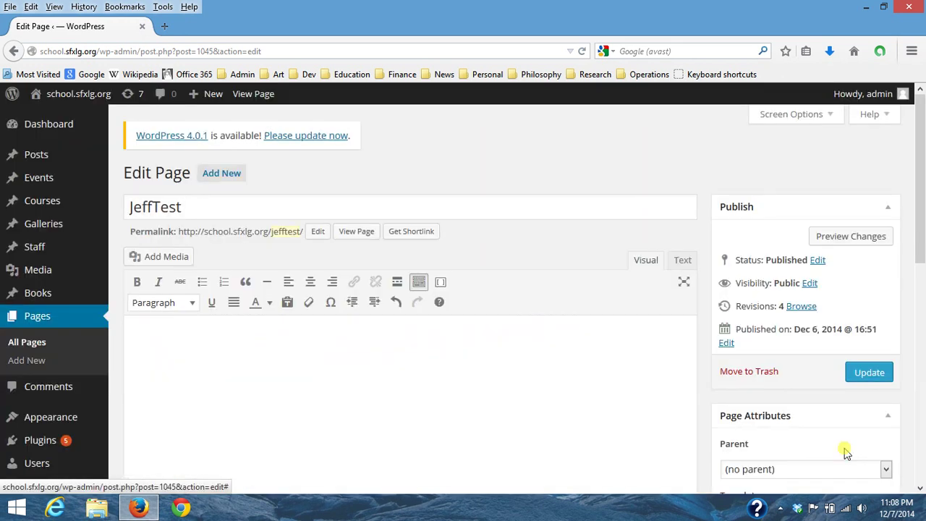
{"action": "scroll", "coordinate": [419, 387], "scroll_direction": "down", "scroll_amount": 2}
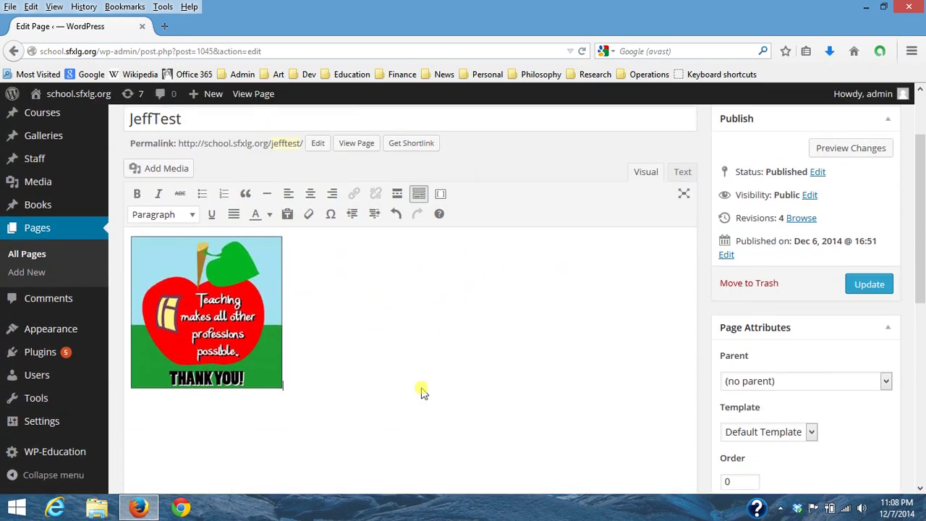
{"action": "scroll", "coordinate": [421, 387], "scroll_direction": "up", "scroll_amount": 1}
{"action": "left_click", "coordinate": [233, 391]}
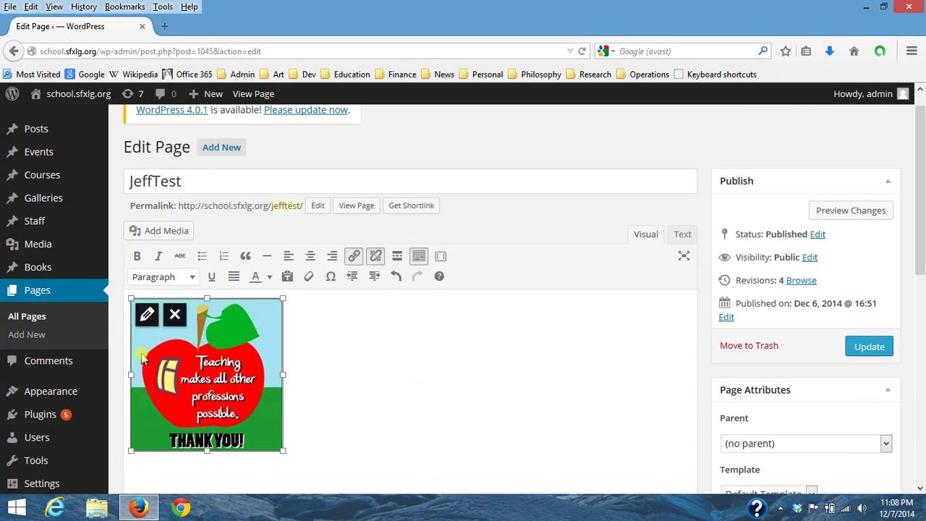
Step: Give the apple image the caption 'Awesome image' in its details and update it
{"action": "left_click", "coordinate": [146, 314]}
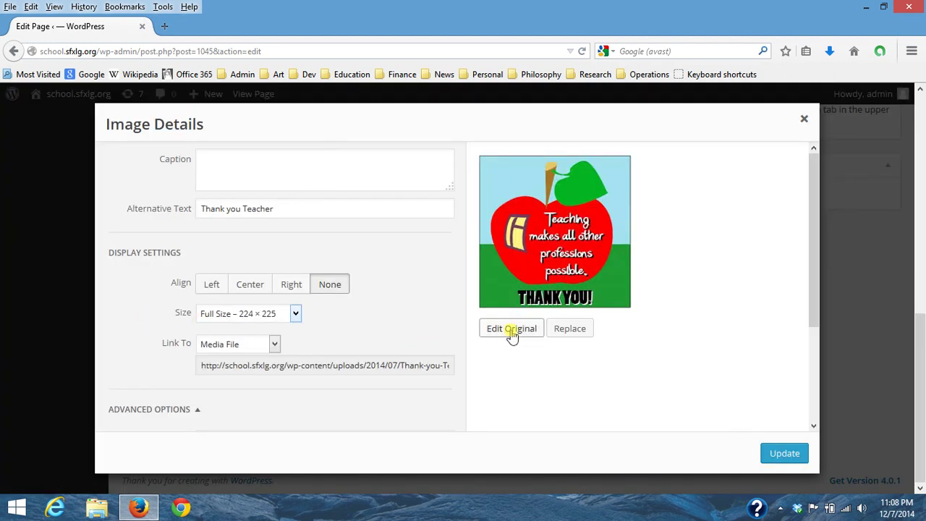
{"action": "left_click", "coordinate": [252, 162]}
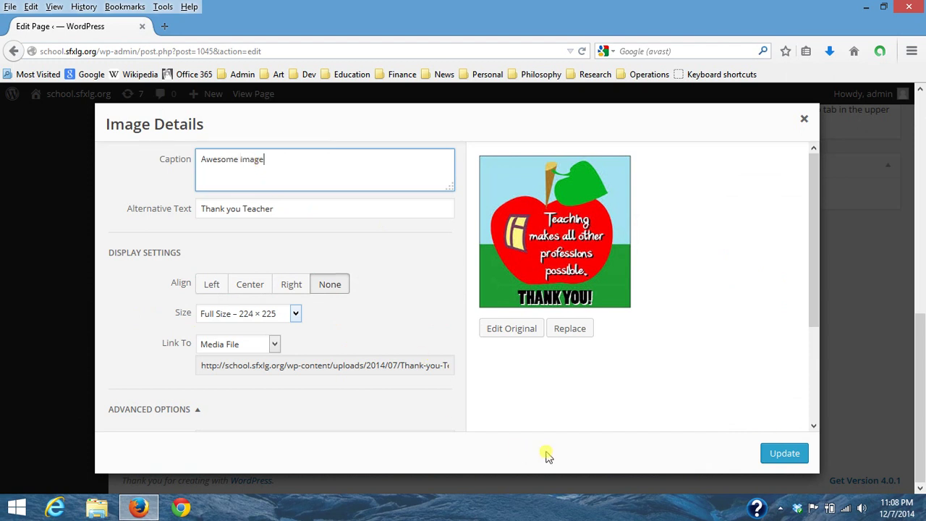
{"action": "left_click", "coordinate": [780, 452]}
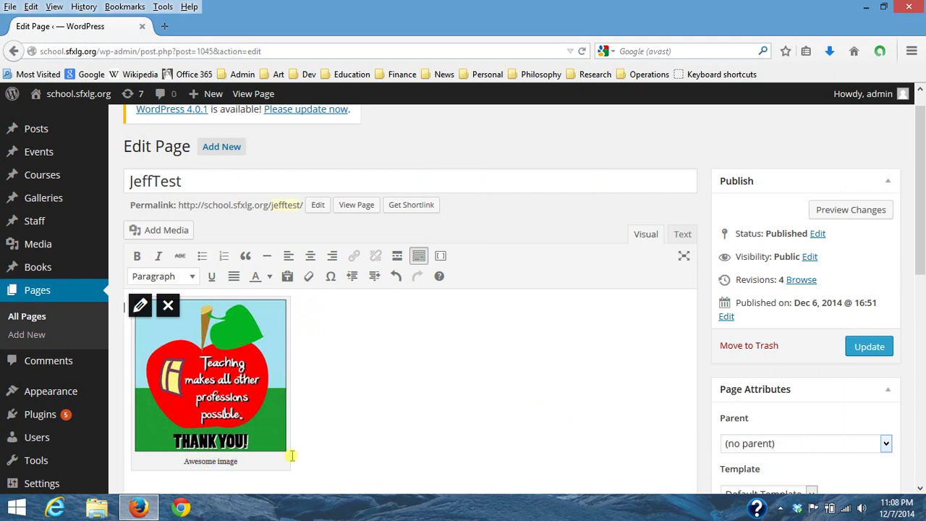
{"action": "scroll", "coordinate": [387, 420], "scroll_direction": "down", "scroll_amount": 2}
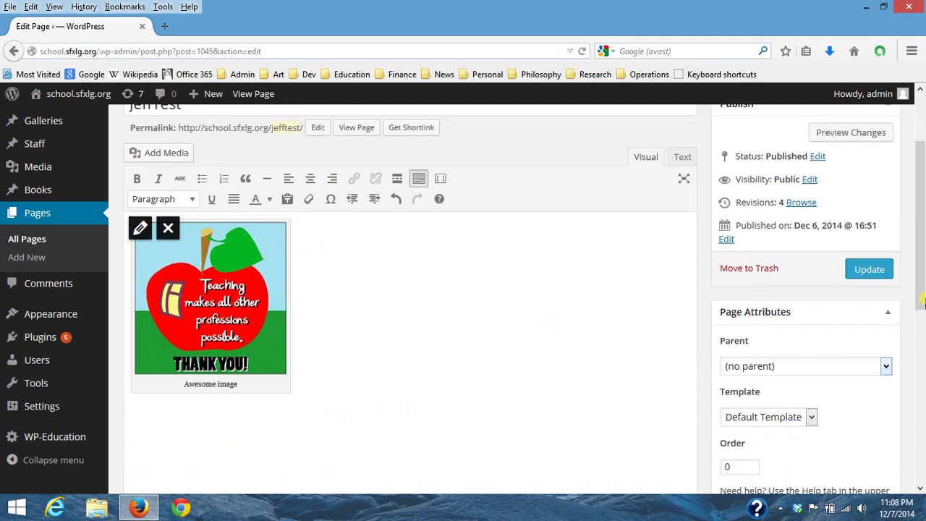
{"action": "left_click_drag", "start_coordinate": [922, 296], "coordinate": [921, 116]}
{"action": "scroll", "coordinate": [453, 428], "scroll_direction": "up", "scroll_amount": 1}
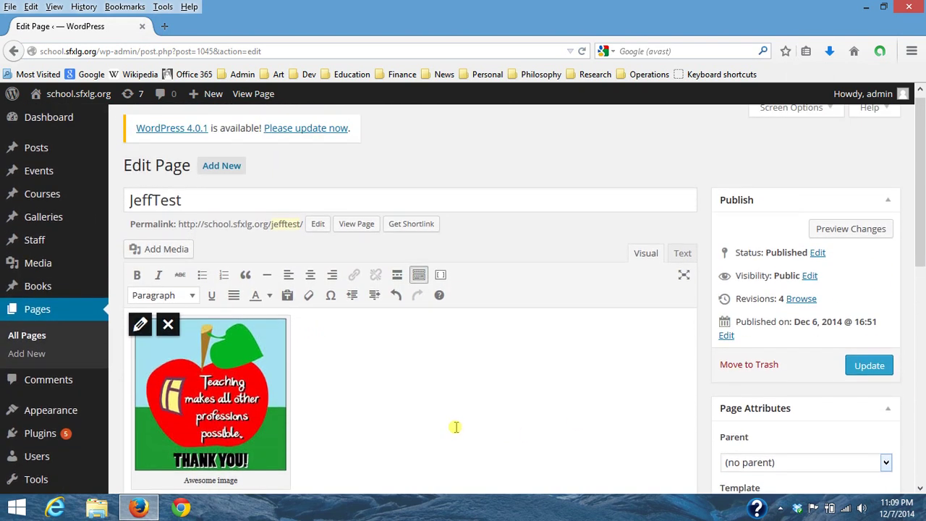